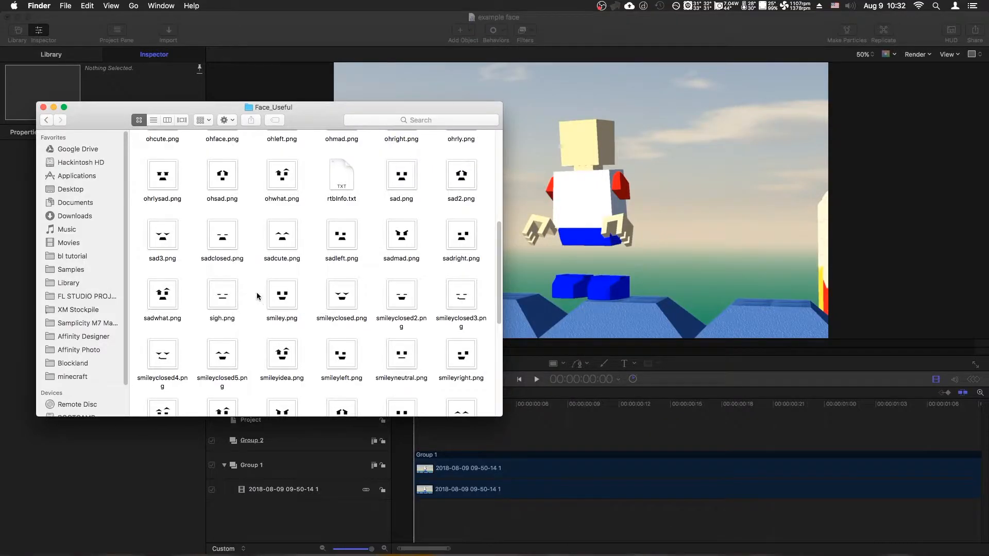
Bring the smiley.png face image into the project in its own group above the character recording.
{"action": "left_click", "coordinate": [283, 307]}
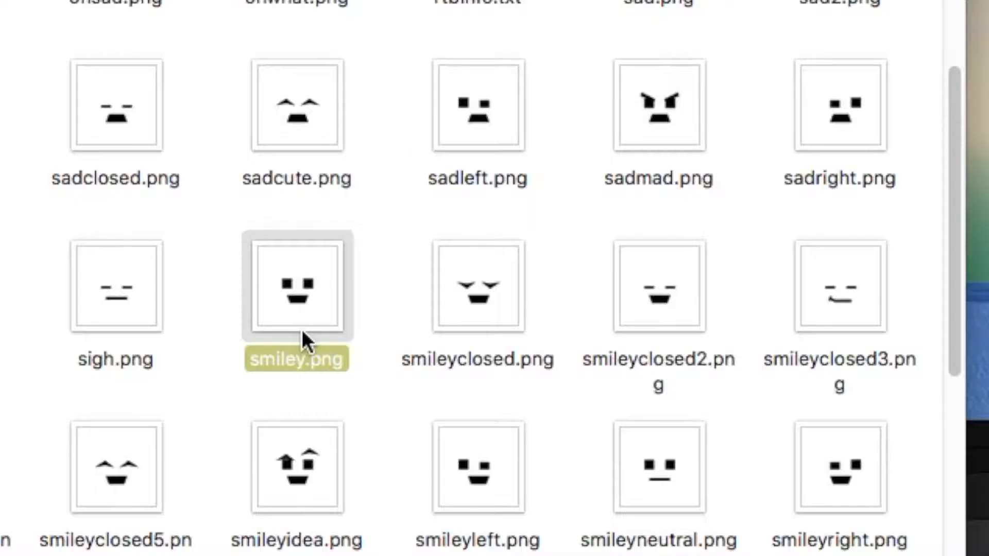
{"action": "left_click_drag", "start_coordinate": [298, 288], "coordinate": [445, 465]}
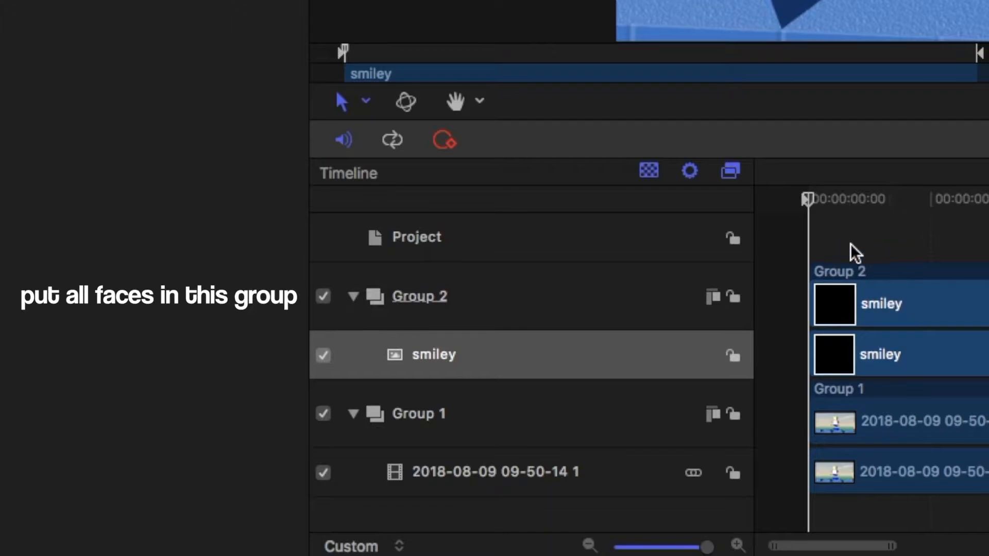
{"action": "left_click", "coordinate": [943, 247]}
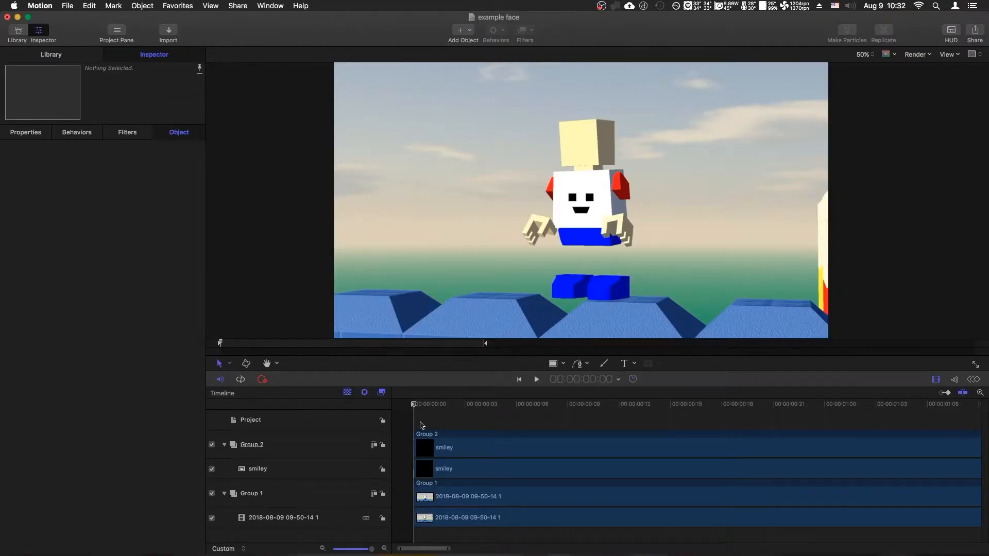
Split the smiley clip at frame 23 and delete the part after it.
{"action": "key", "text": "space"}
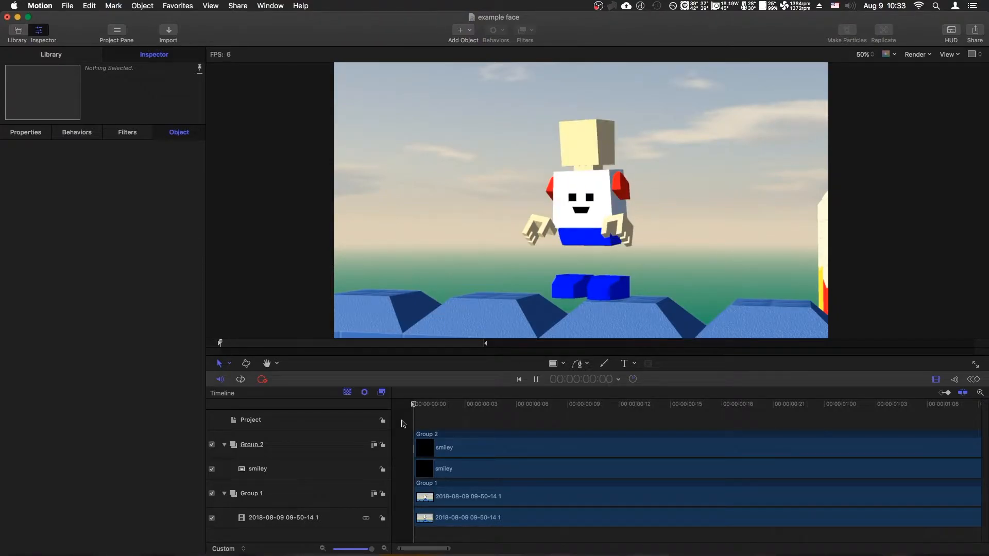
{"action": "left_click_drag", "start_coordinate": [826, 405], "coordinate": [809, 406]}
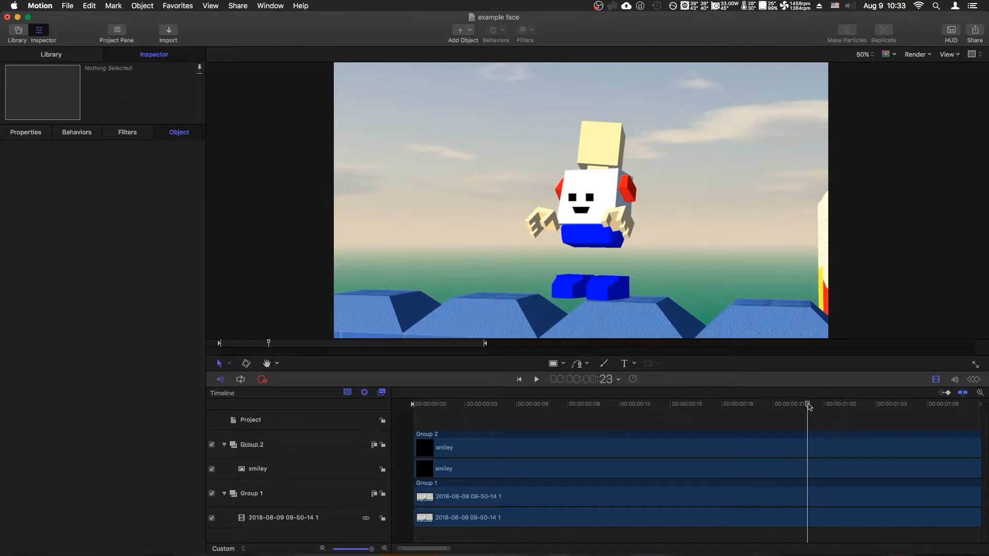
{"action": "left_click", "coordinate": [812, 474]}
{"action": "key", "text": "super+shift+d"}
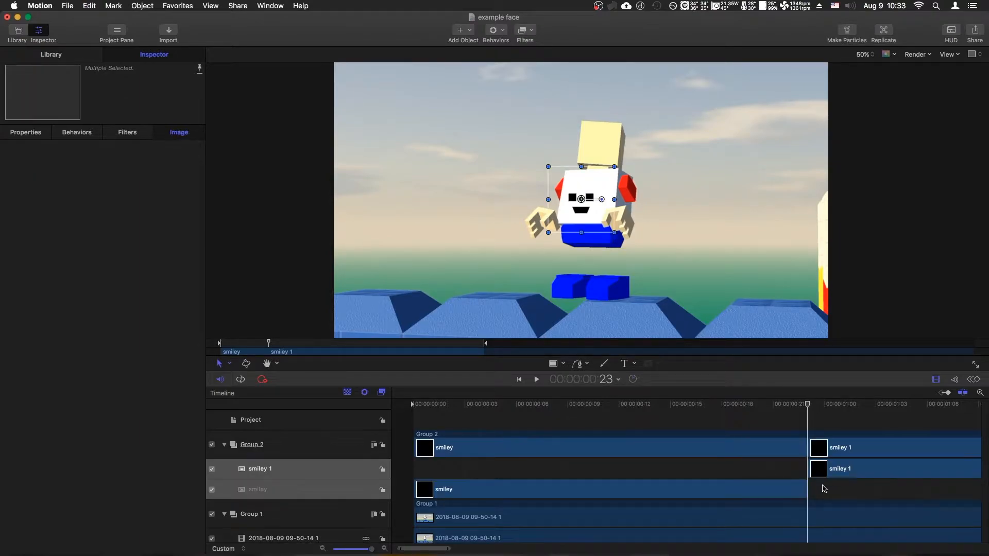
{"action": "key", "text": "Delete"}
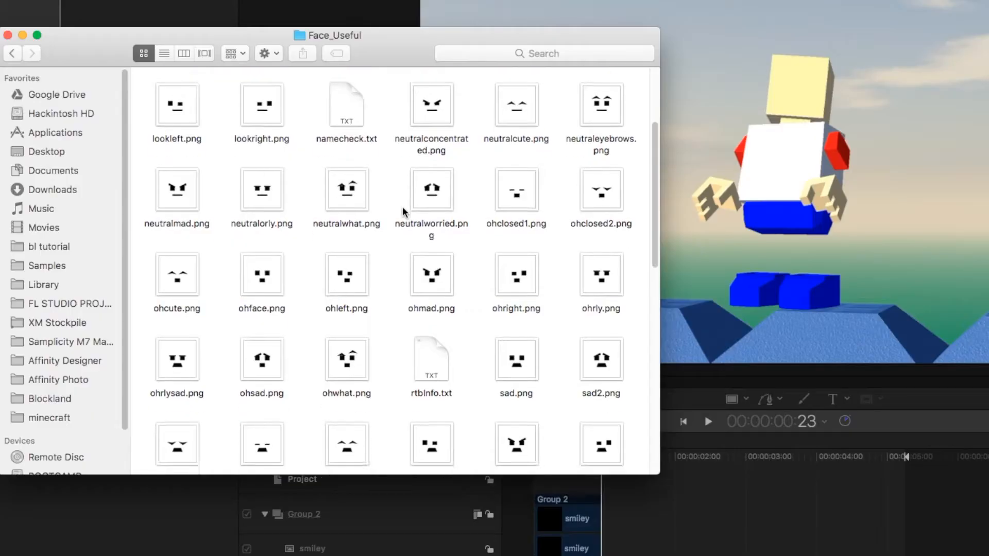
Place smileyneutral.png in Group 2 at frame 23 and cut it off shortly after one second.
{"action": "scroll", "coordinate": [361, 366], "scroll_direction": "down", "scroll_amount": 10}
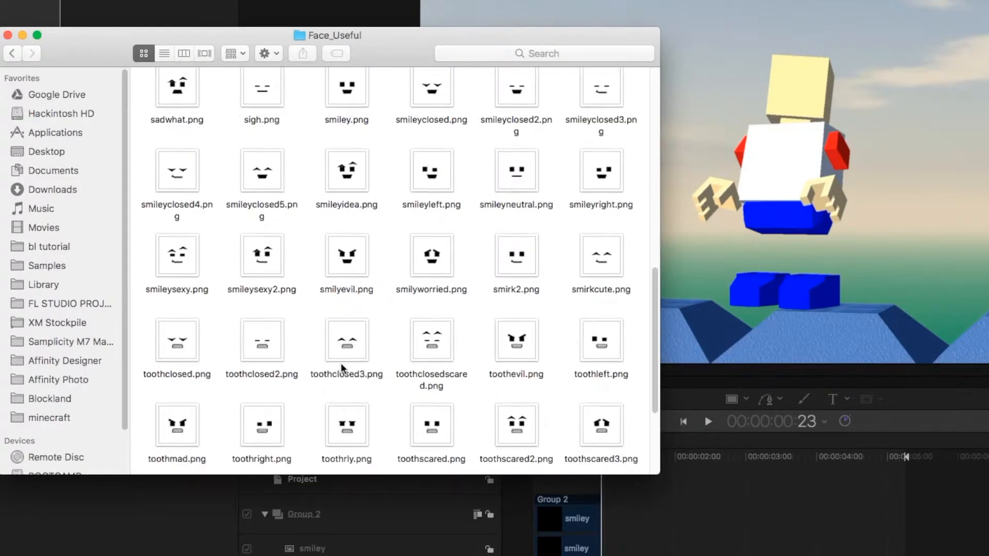
{"action": "scroll", "coordinate": [341, 368], "scroll_direction": "up", "scroll_amount": 2}
{"action": "left_click_drag", "start_coordinate": [516, 241], "coordinate": [682, 521]}
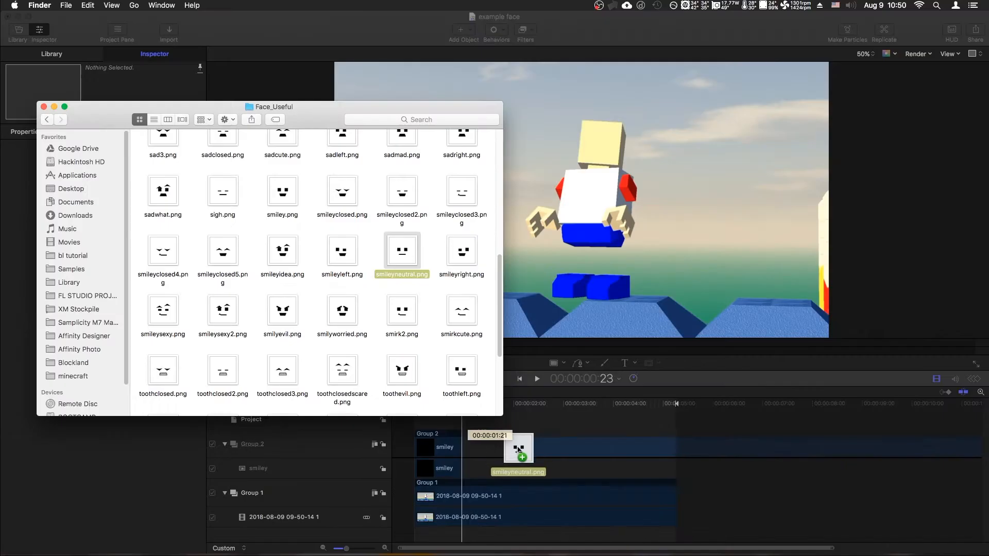
{"action": "left_click_drag", "start_coordinate": [519, 450], "coordinate": [461, 470]}
{"action": "left_click_drag", "start_coordinate": [358, 547], "coordinate": [366, 547]}
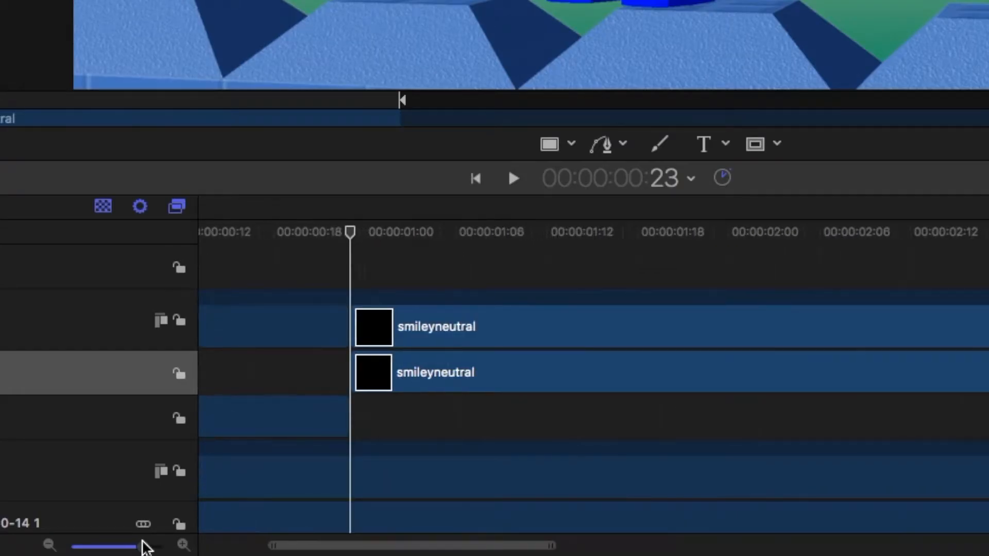
{"action": "left_click", "coordinate": [395, 233]}
{"action": "key", "text": "super+shift+d"}
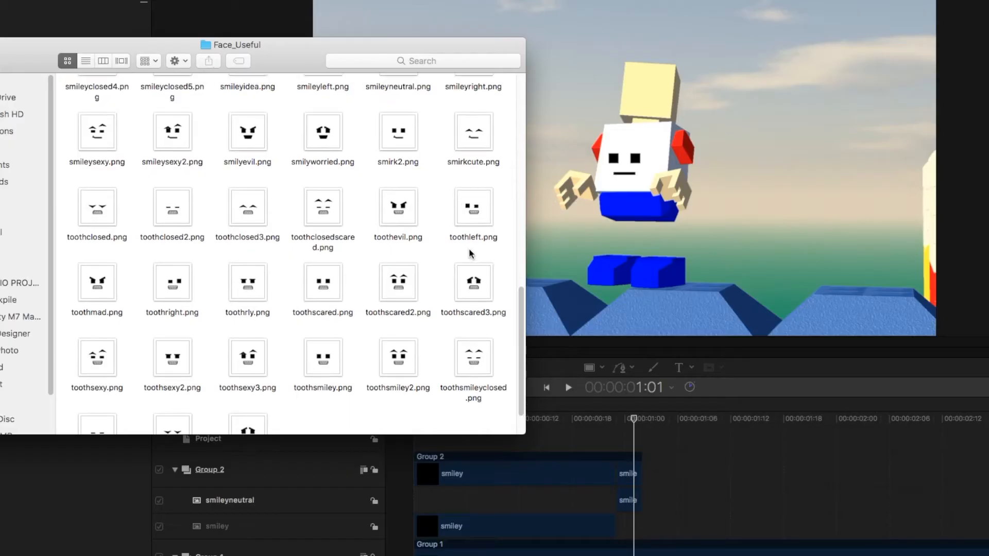
Add toothsmiley.png to Group 2 directly after the smileyneutral clip.
{"action": "scroll", "coordinate": [373, 265], "scroll_direction": "down", "scroll_amount": 2}
{"action": "left_click_drag", "start_coordinate": [327, 315], "coordinate": [687, 502]}
{"action": "left_click_drag", "start_coordinate": [549, 555], "coordinate": [520, 555]}
{"action": "left_click", "coordinate": [652, 419]}
Split the toothsmiley clip at 1:03 and delete the remainder.
{"action": "left_click_drag", "start_coordinate": [653, 419], "coordinate": [661, 420]}
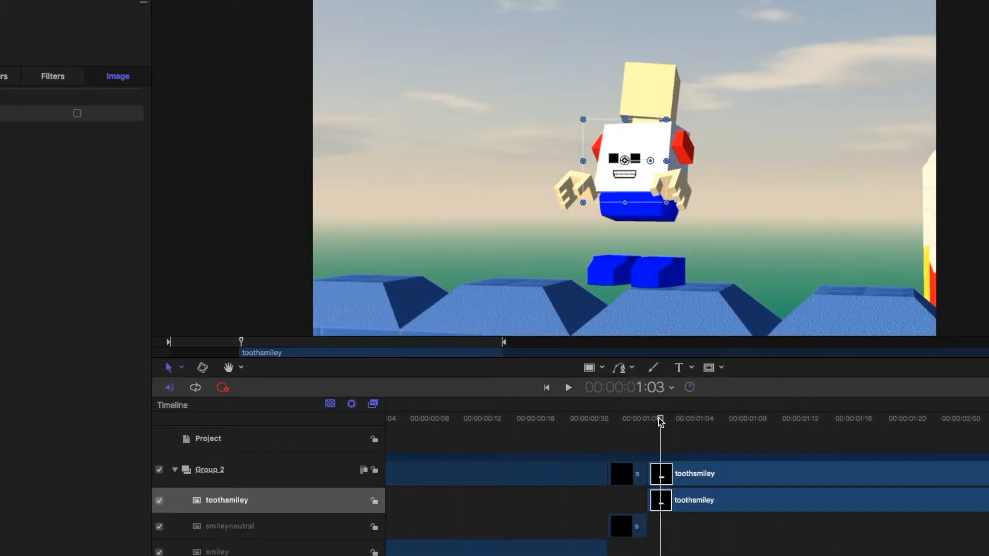
{"action": "key", "text": "super+b"}
{"action": "left_click", "coordinate": [707, 536]}
{"action": "left_click", "coordinate": [690, 500]}
{"action": "key", "text": "Delete"}
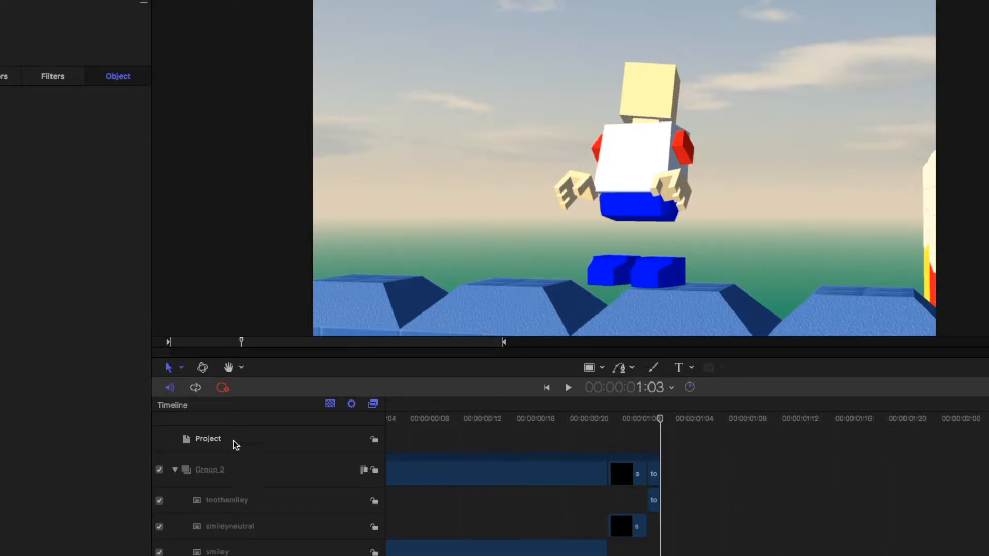
Add the ohface image to Group 2 right after the toothsmiley clip.
{"action": "key", "text": "super+Tab"}
{"action": "left_click_drag", "start_coordinate": [226, 355], "coordinate": [625, 467]}
{"action": "left_click", "coordinate": [649, 470]}
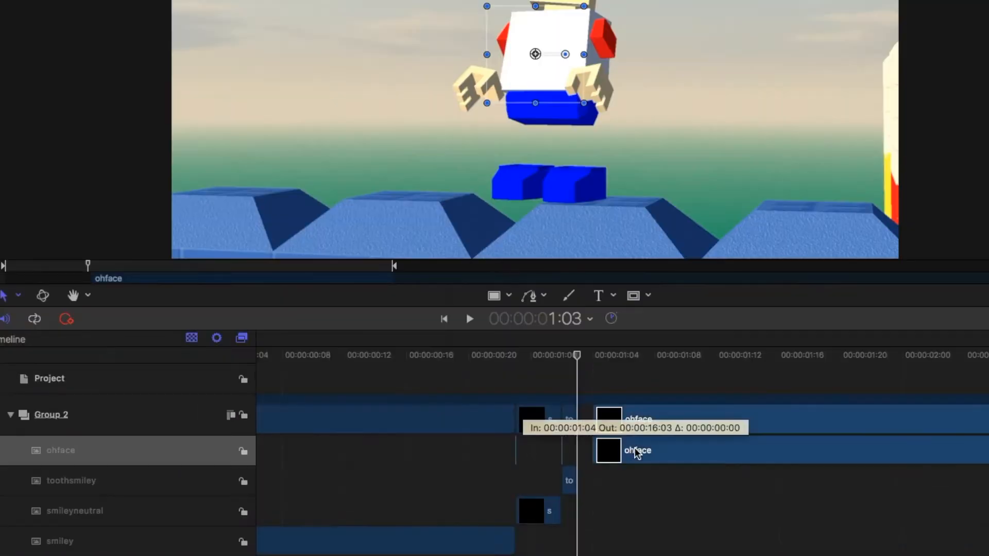
Place toothsmiley, smiley and another toothsmiley face one after another behind the ohface clip in Group 2.
{"action": "key", "text": "super+Tab"}
{"action": "left_click_drag", "start_coordinate": [186, 229], "coordinate": [647, 471]}
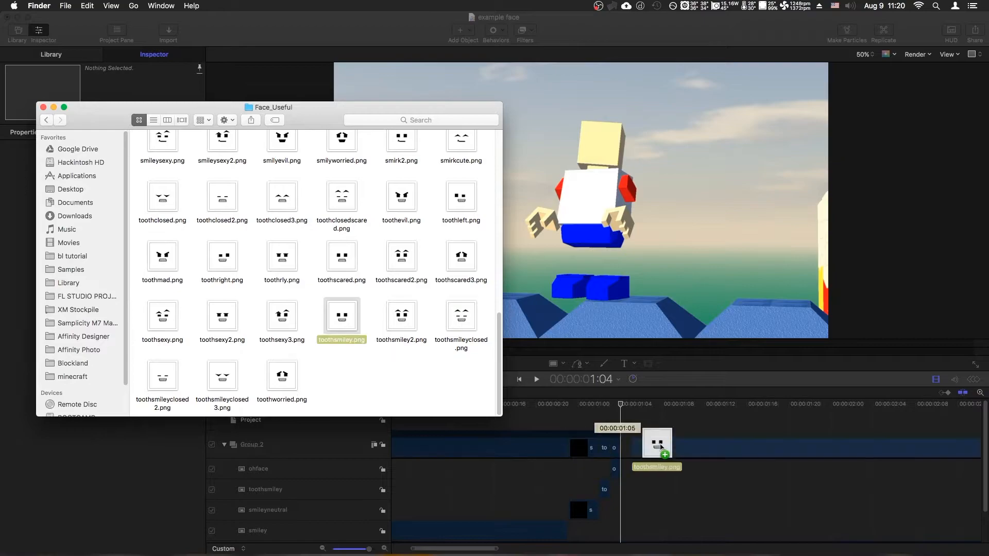
{"action": "left_click", "coordinate": [647, 471]}
{"action": "left_click", "coordinate": [664, 404]}
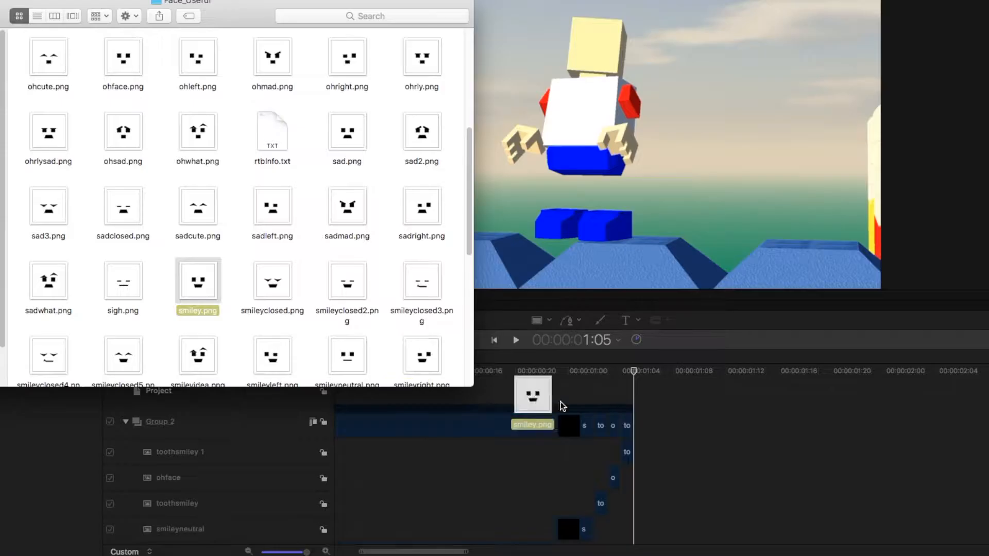
{"action": "left_click_drag", "start_coordinate": [563, 407], "coordinate": [633, 438]}
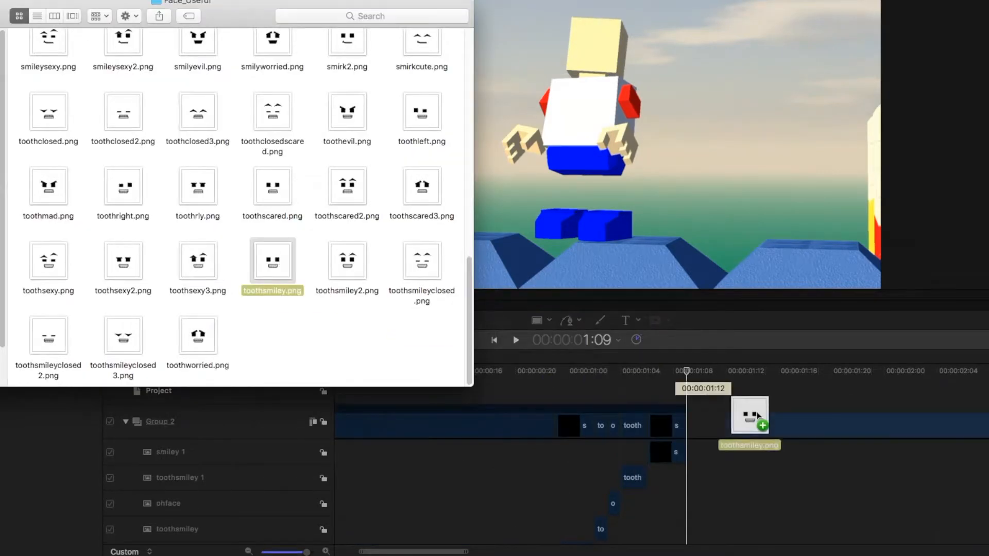
{"action": "left_click_drag", "start_coordinate": [751, 415], "coordinate": [721, 438]}
Split the toothsmiley 2 clip at 1:13, select the excess part and preview the face animation.
{"action": "left_click", "coordinate": [739, 371]}
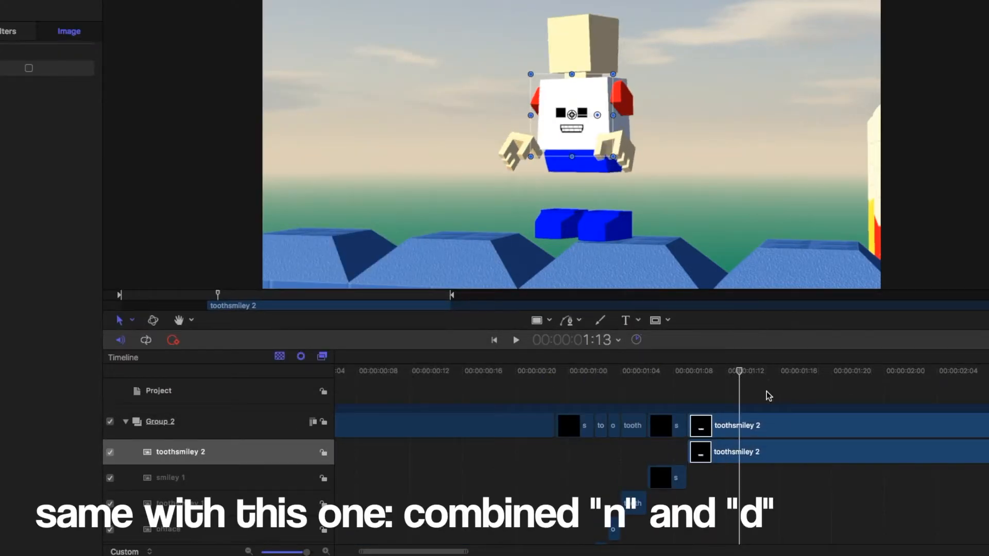
{"action": "key", "text": "super+b"}
{"action": "left_click", "coordinate": [790, 473]}
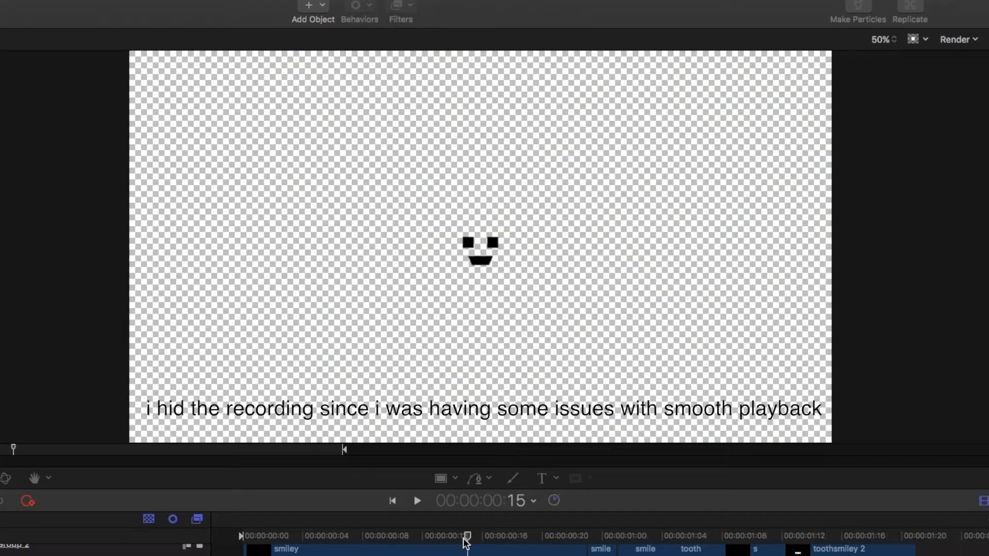
{"action": "left_click", "coordinate": [489, 536]}
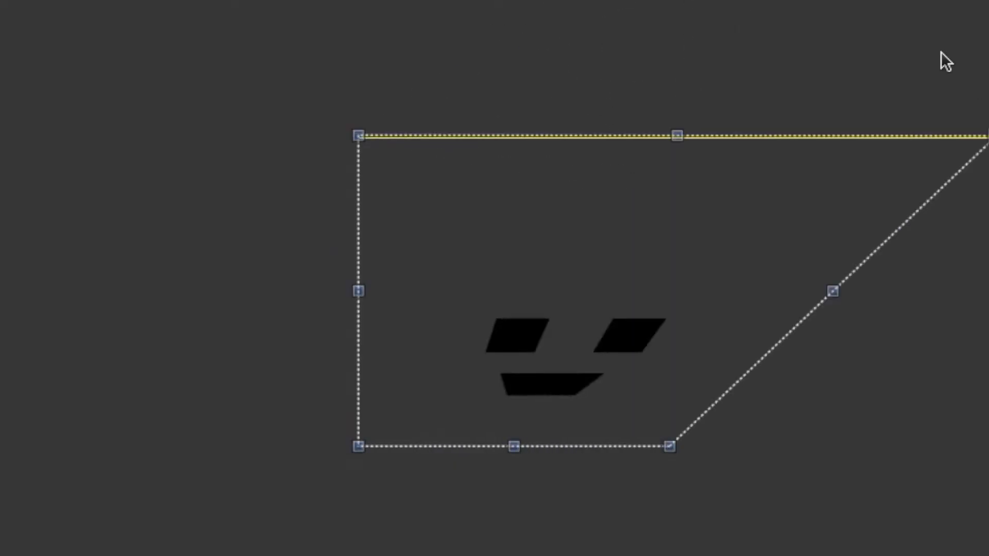
Distort the sample smiley image by moving its corners with the four-corner transform tool.
{"action": "left_click_drag", "start_coordinate": [945, 60], "coordinate": [703, 75]}
{"action": "left_click_drag", "start_coordinate": [358, 135], "coordinate": [508, 20]}
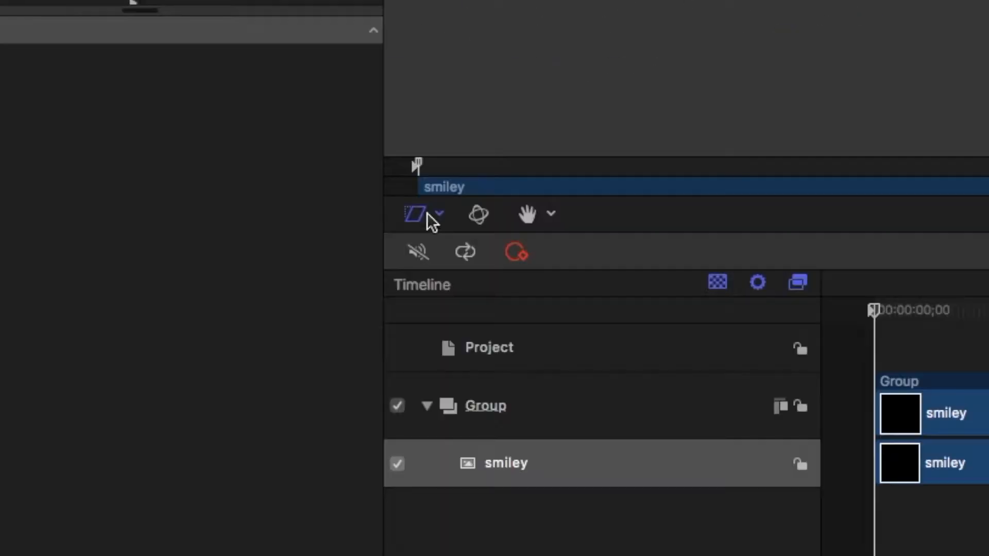
{"action": "left_click", "coordinate": [426, 221]}
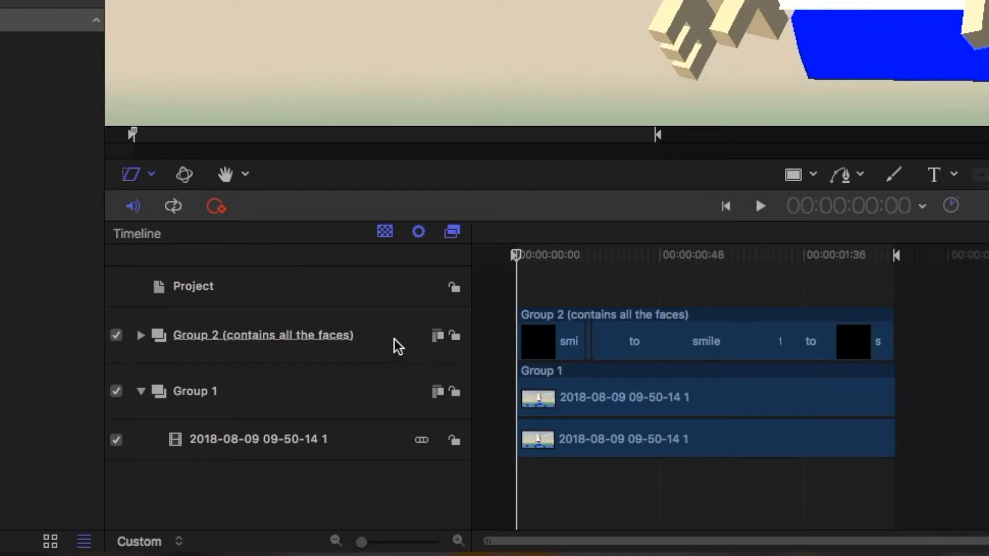
Select Group 2 containing all the faces and fit its four corners to the front of the character's head on the first frame.
{"action": "left_click", "coordinate": [398, 347]}
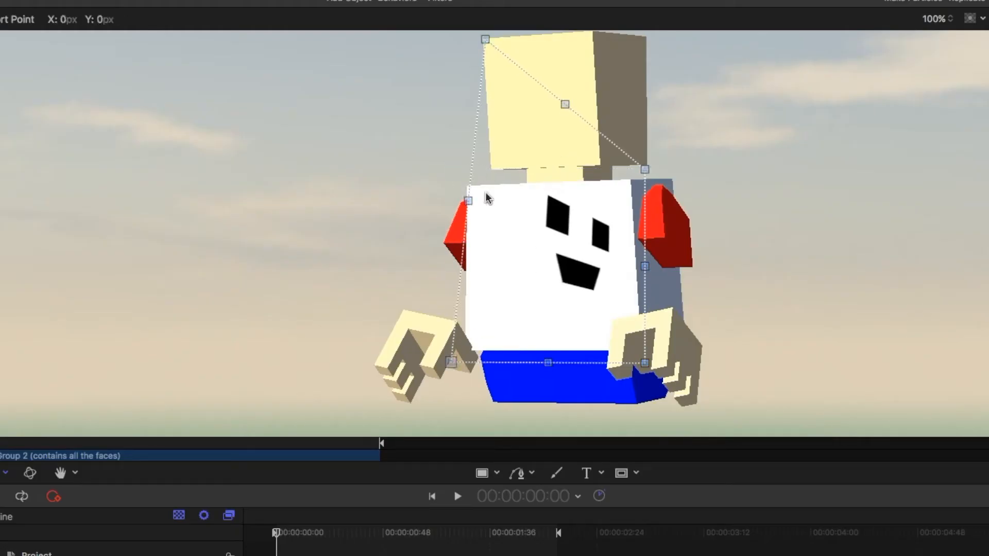
{"action": "left_click_drag", "start_coordinate": [452, 362], "coordinate": [486, 162]}
{"action": "left_click_drag", "start_coordinate": [645, 171], "coordinate": [597, 33]}
{"action": "left_click_drag", "start_coordinate": [644, 362], "coordinate": [601, 159]}
{"action": "scroll", "coordinate": [581, 184], "scroll_direction": "up", "scroll_amount": 3}
{"action": "scroll", "coordinate": [580, 183], "scroll_direction": "up", "scroll_amount": 5}
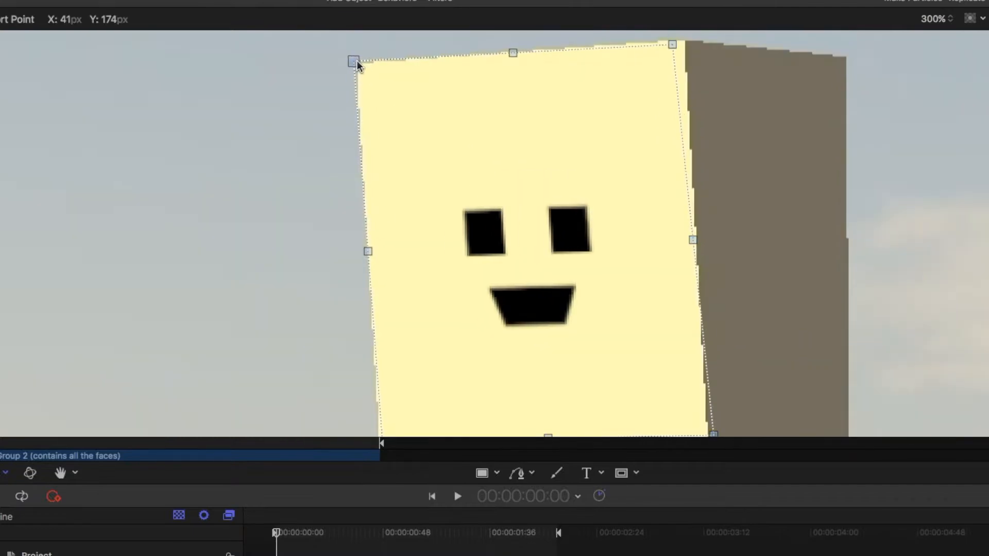
{"action": "left_click_drag", "start_coordinate": [353, 60], "coordinate": [356, 60]}
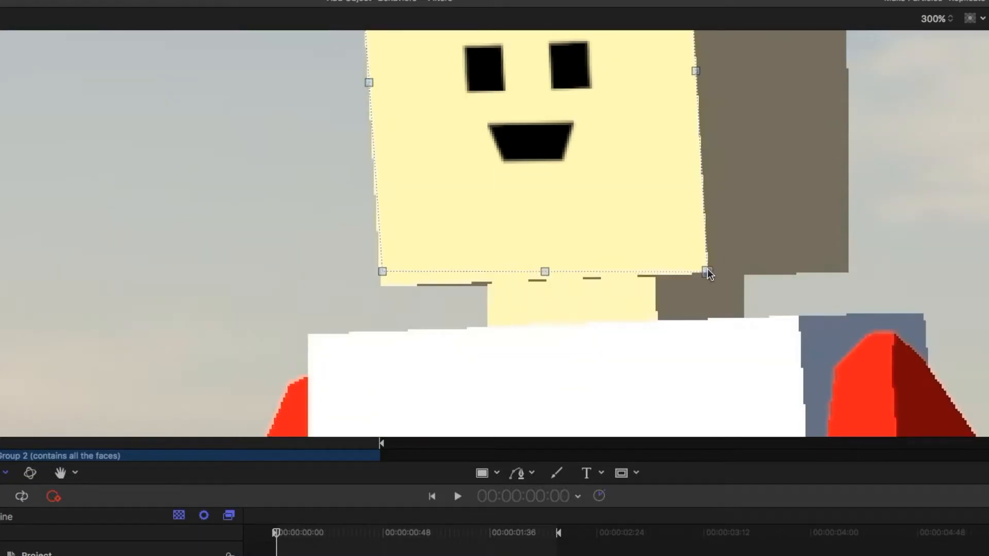
{"action": "left_click_drag", "start_coordinate": [382, 271], "coordinate": [380, 287]}
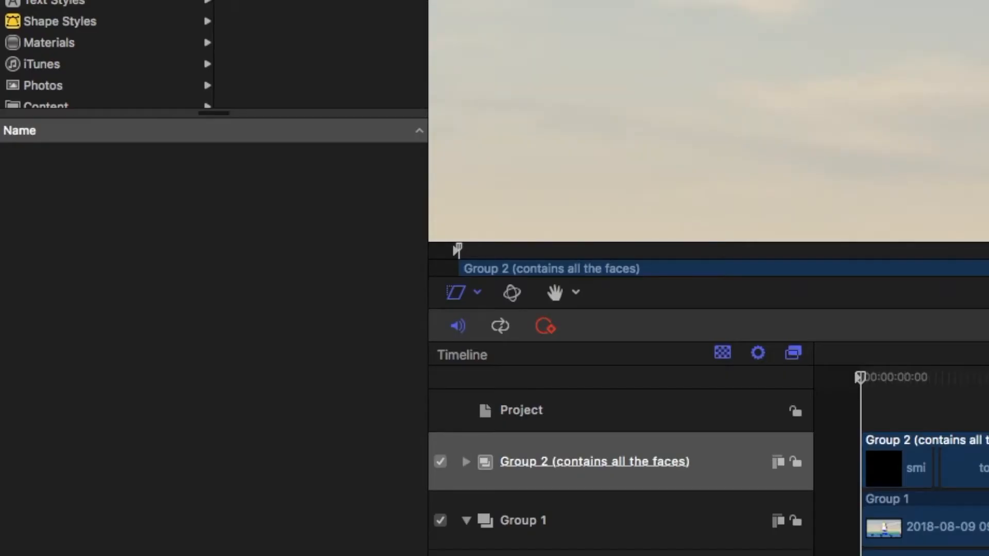
Add keyframes for all four Four Corner points of the face group at the first frame.
{"action": "left_click", "coordinate": [129, 0]}
{"action": "left_click", "coordinate": [67, 0]}
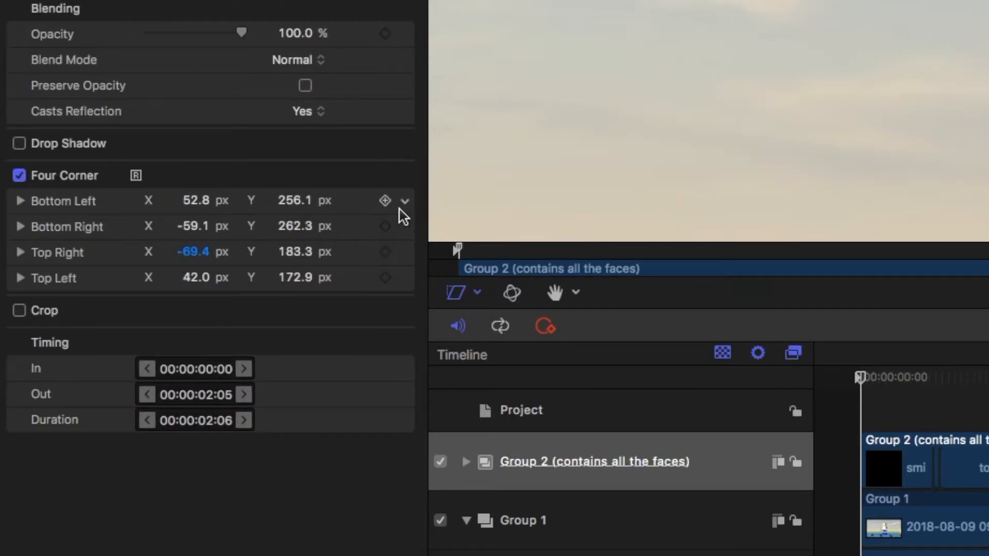
{"action": "left_click", "coordinate": [385, 200]}
{"action": "left_click", "coordinate": [385, 226]}
{"action": "left_click", "coordinate": [385, 252]}
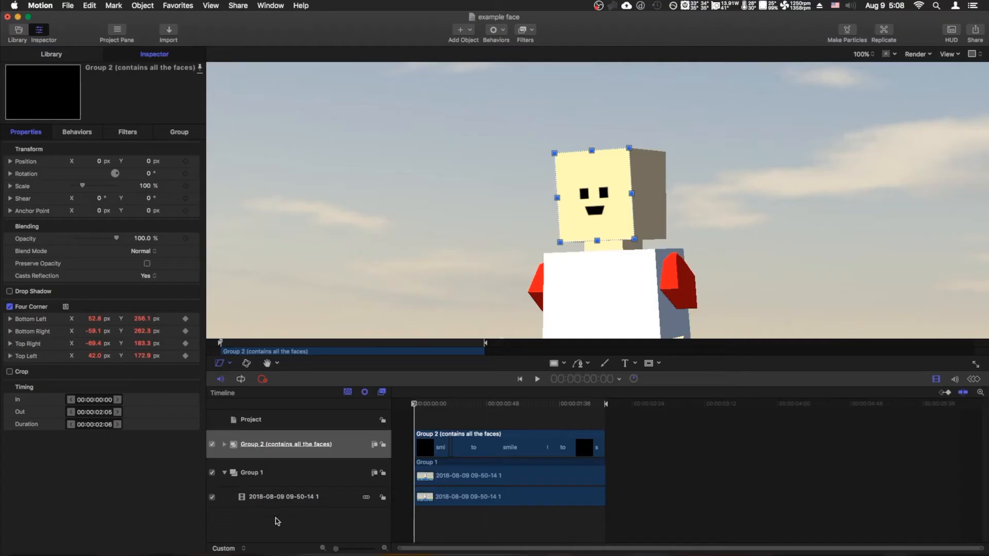
Keyframe the face group's Four Corner points at frame 8 and realign them with the head.
{"action": "left_click_drag", "start_coordinate": [334, 548], "coordinate": [373, 549]}
{"action": "left_click", "coordinate": [483, 404]}
{"action": "left_click_drag", "start_coordinate": [483, 406], "coordinate": [577, 409]}
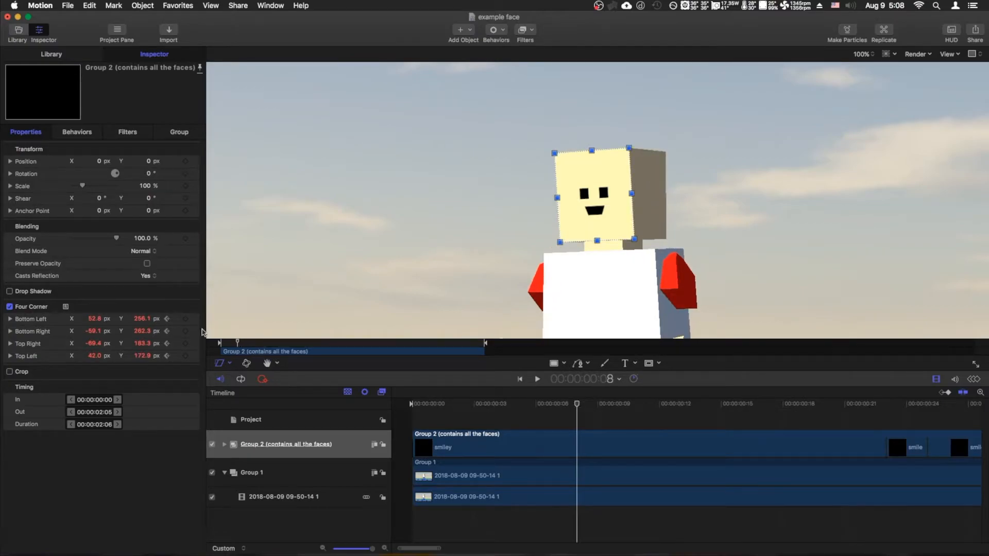
{"action": "left_click", "coordinate": [186, 320]}
{"action": "left_click", "coordinate": [186, 332]}
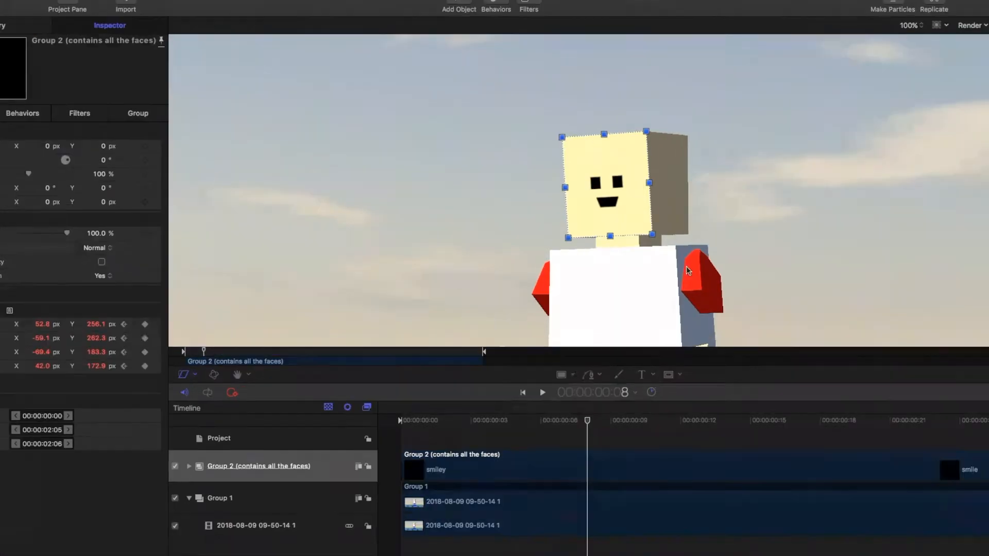
{"action": "left_click", "coordinate": [195, 372]}
{"action": "key", "text": "Right"}
{"action": "key", "text": "super+="}
{"action": "left_click_drag", "start_coordinate": [511, 105], "coordinate": [540, 85]}
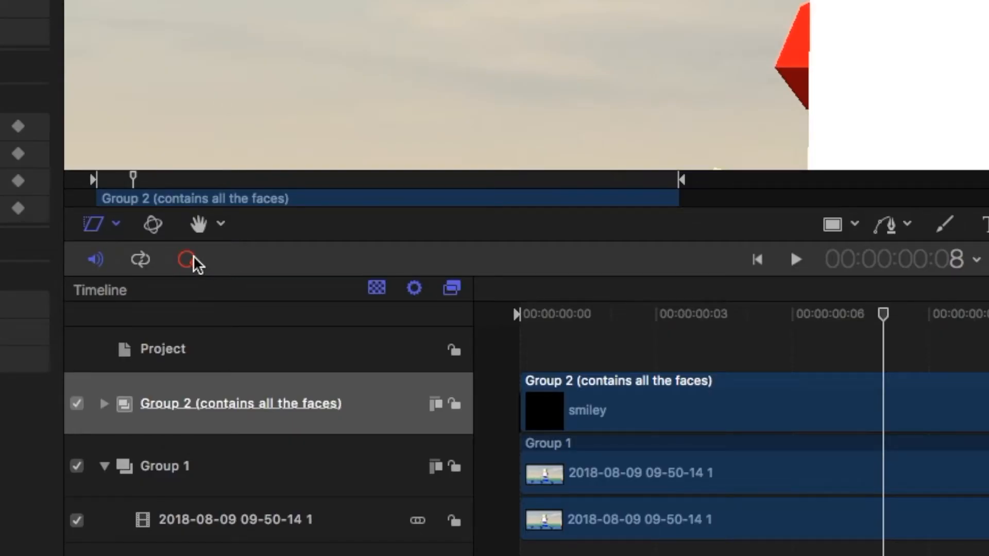
Turn on keyframe recording and realign the face group's corners with the moving head at successive frames up to 1:12.
{"action": "left_click", "coordinate": [188, 260]}
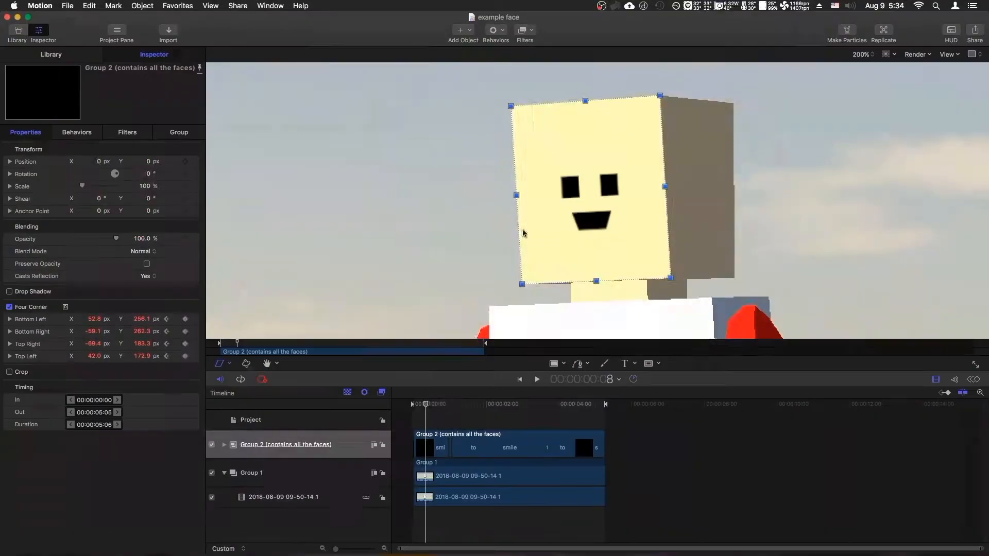
{"action": "key", "text": "Right"}
{"action": "key", "text": "Right"}
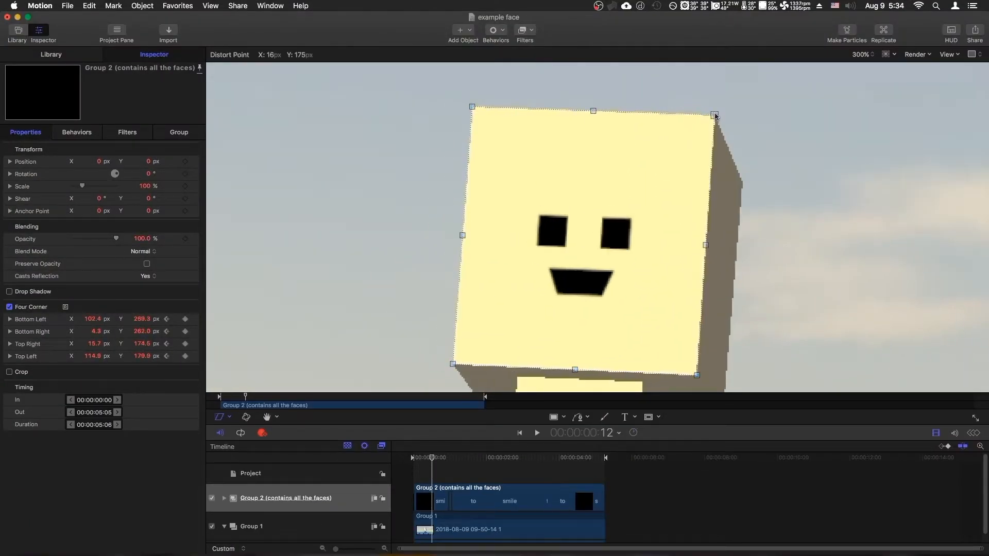
{"action": "key", "text": "Right"}
{"action": "key", "text": "Right"}
{"action": "key", "text": "Right"}
{"action": "key", "text": "Right"}
{"action": "key", "text": "Right"}
{"action": "key", "text": "Right"}
{"action": "key", "text": "Right"}
{"action": "key", "text": "Right"}
{"action": "key", "text": "Right"}
{"action": "key", "text": "Right"}
{"action": "key", "text": "Right"}
{"action": "key", "text": "Right"}
{"action": "key", "text": "Right"}
{"action": "key", "text": "Right"}
{"action": "key", "text": "Right"}
{"action": "key", "text": "Right"}
{"action": "left_click_drag", "start_coordinate": [466, 362], "coordinate": [449, 370]}
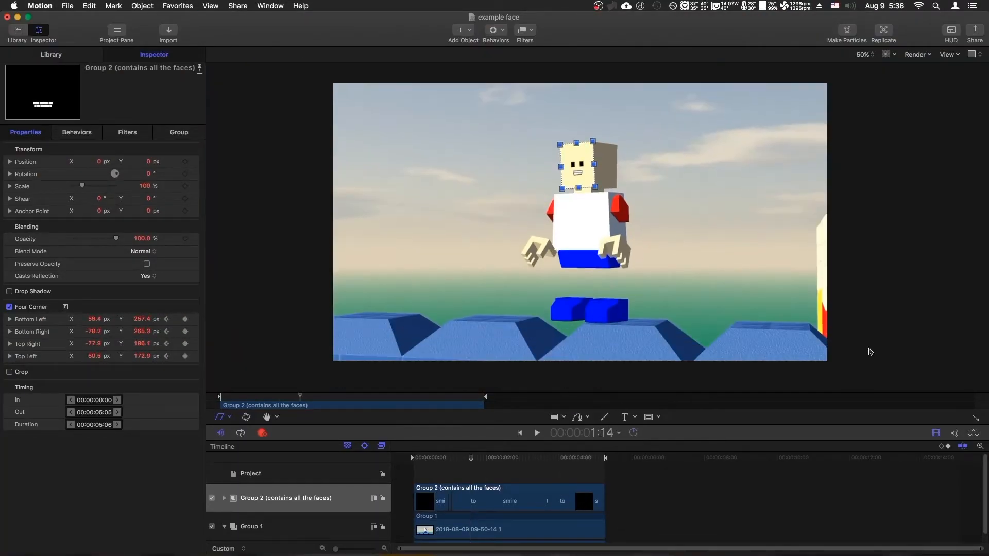
{"action": "left_click", "coordinate": [277, 366]}
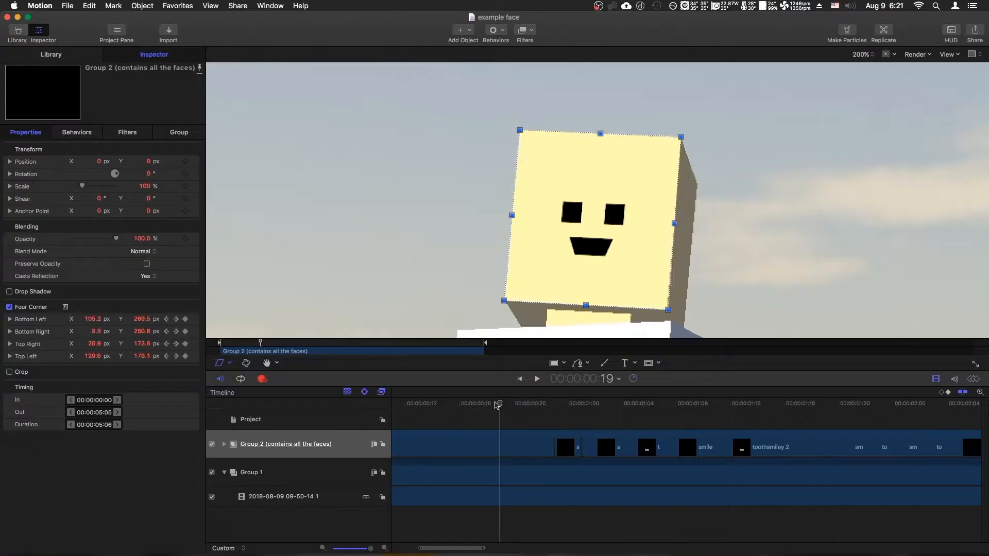
Set the Four Corner values to Bottom Left 112.3, 269.1, Bottom Right 13.1, 258.5, Top Right 30.2, 167.6 and Top Left 130.1, 176.7 px.
{"action": "left_click_drag", "start_coordinate": [501, 404], "coordinate": [607, 405]}
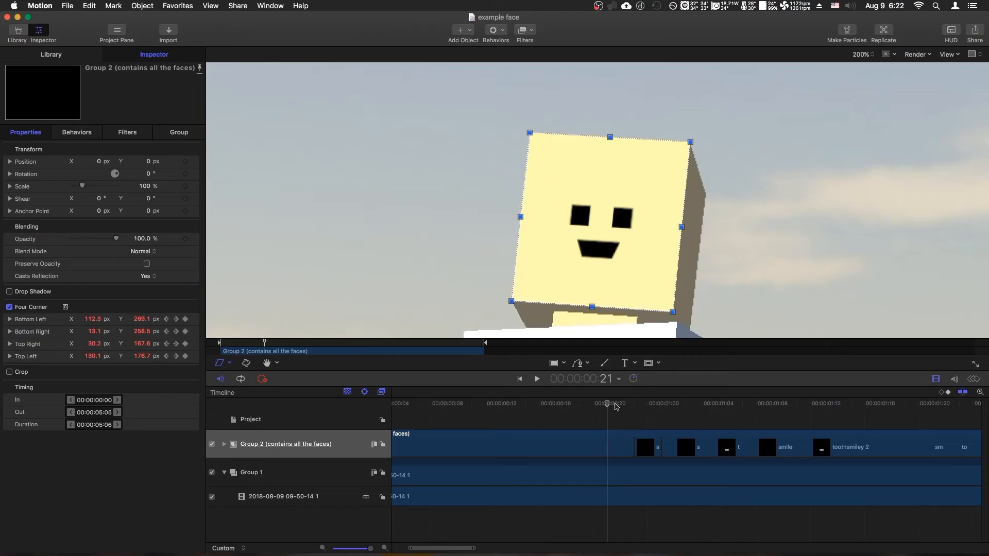
{"action": "left_click_drag", "start_coordinate": [616, 407], "coordinate": [754, 418]}
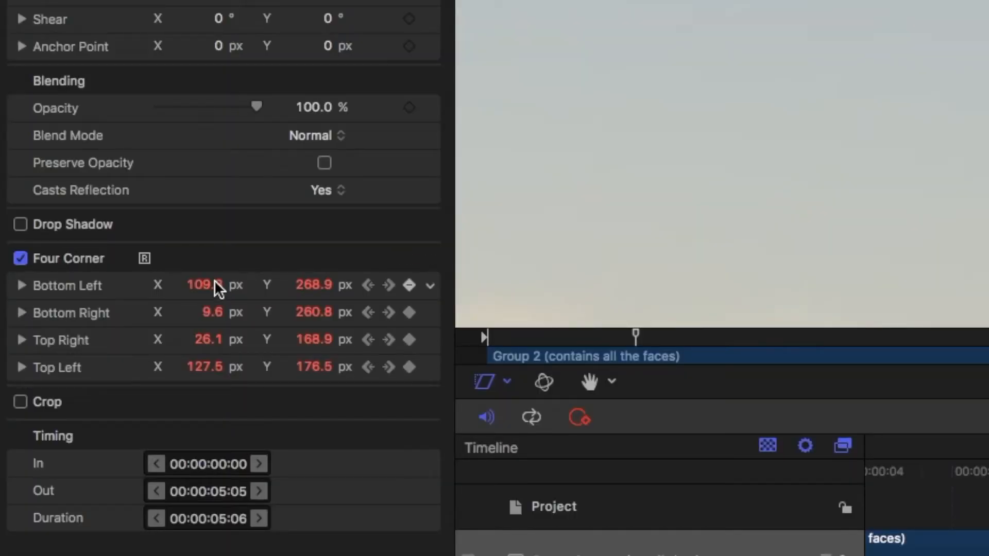
{"action": "type", "text": ".3"}
{"action": "key", "text": "Tab"}
{"action": "type", "text": "269.1"}
{"action": "key", "text": "Tab"}
{"action": "type", "text": "13.1"}
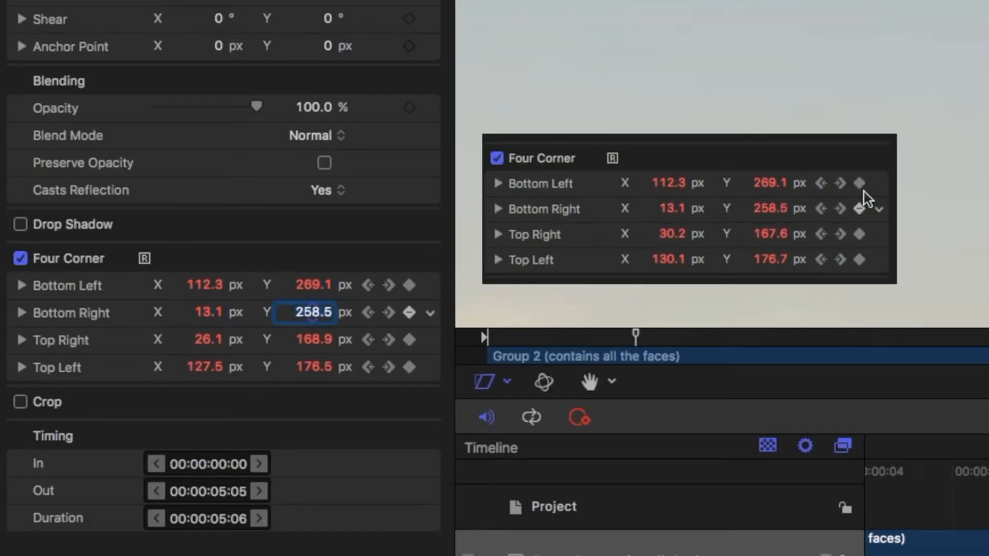
{"action": "key", "text": "Tab"}
{"action": "type", "text": "167.6"}
{"action": "key", "text": "Tab"}
{"action": "type", "text": "130"}
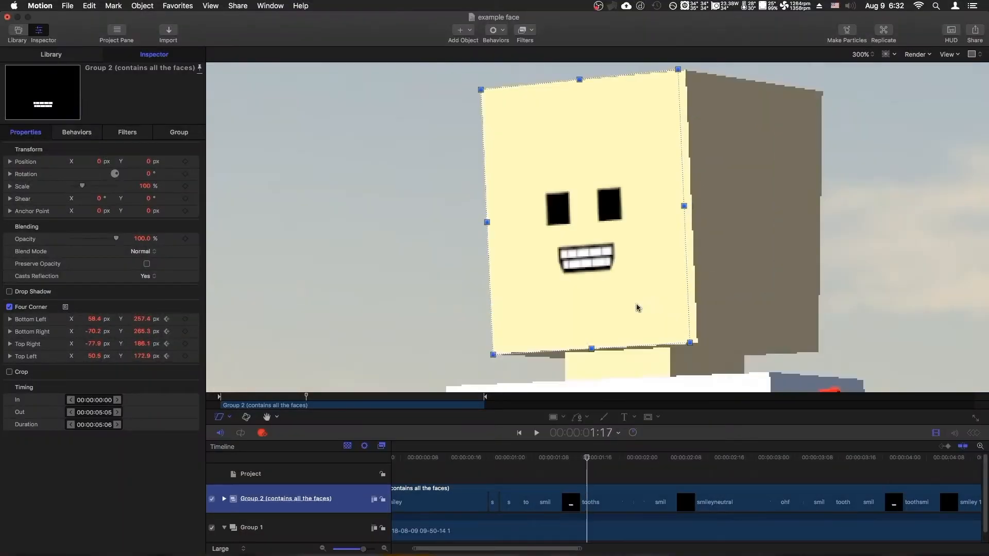
Fit the face group's corners to the narrow front side of the turned head around 2:05.
{"action": "left_click_drag", "start_coordinate": [640, 304], "coordinate": [812, 350]}
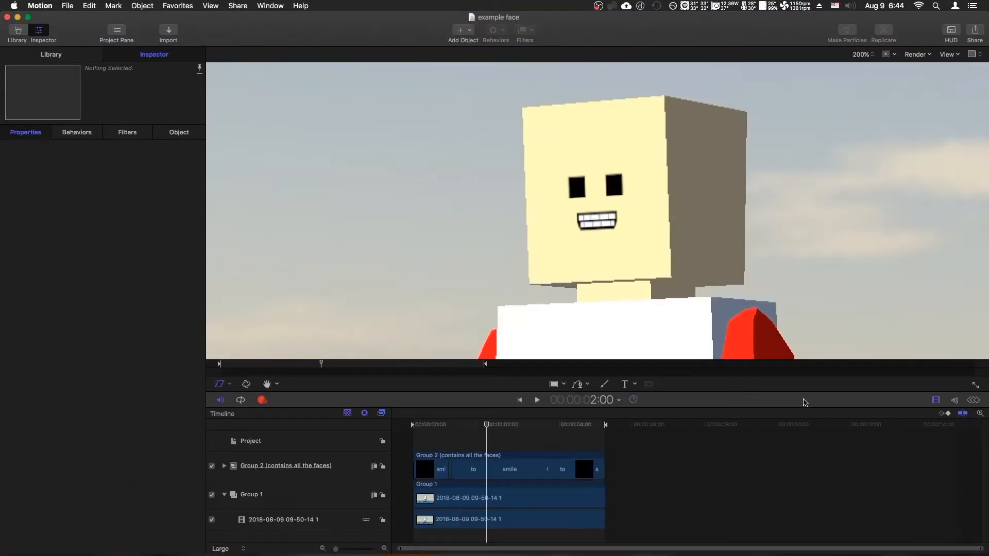
{"action": "key", "text": "Right"}
{"action": "key", "text": "Right"}
{"action": "key", "text": "Right"}
{"action": "key", "text": "Right"}
{"action": "key", "text": "Right"}
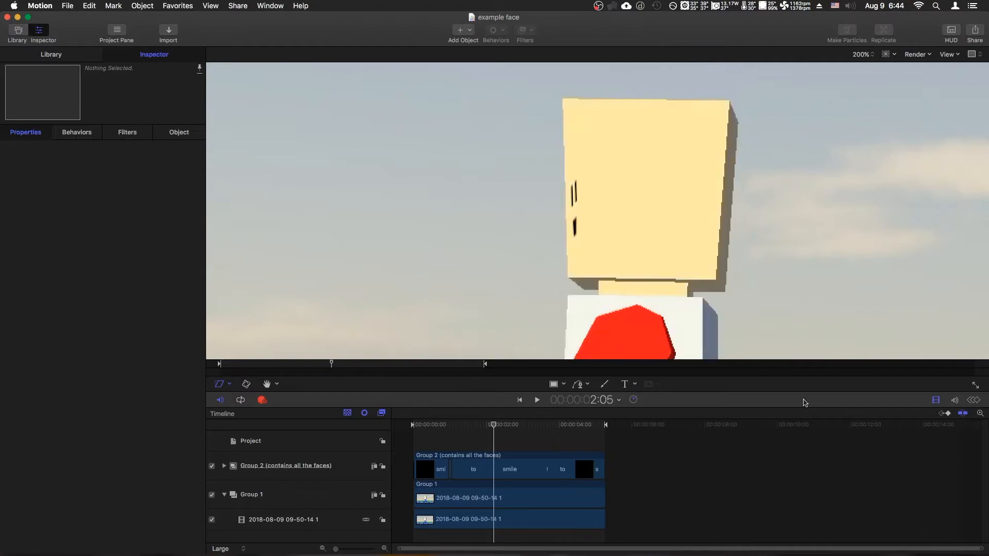
Step back and forth through the frames around 2:05 to check how the face sits as the head turns away.
{"action": "key", "text": "Left"}
{"action": "key", "text": "Left"}
{"action": "key", "text": "Right"}
{"action": "key", "text": "Right"}
{"action": "key", "text": "Left"}
{"action": "key", "text": "Right"}
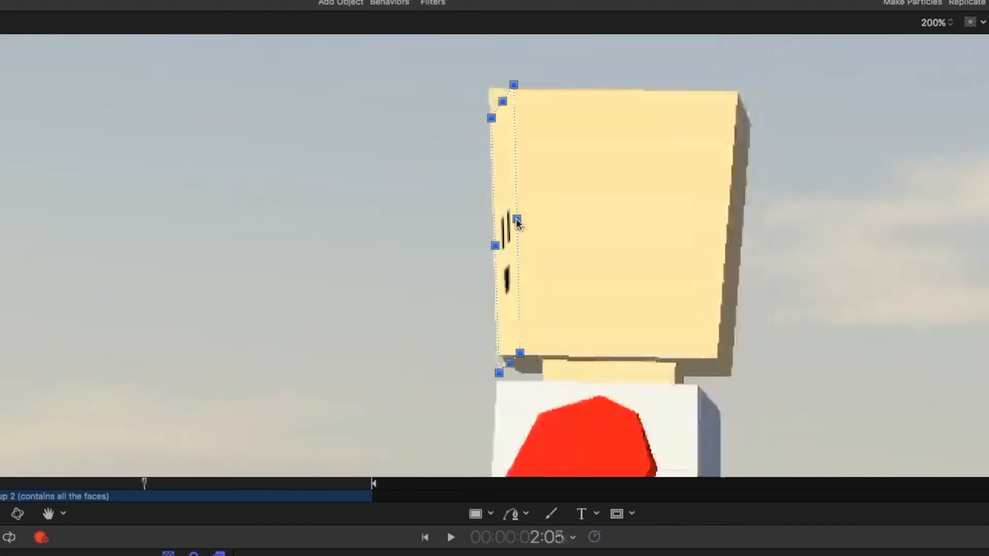
{"action": "left_click_drag", "start_coordinate": [583, 188], "coordinate": [569, 192]}
{"action": "key", "text": "shift+super+a"}
{"action": "left_click", "coordinate": [531, 281]}
{"action": "key", "text": "Left"}
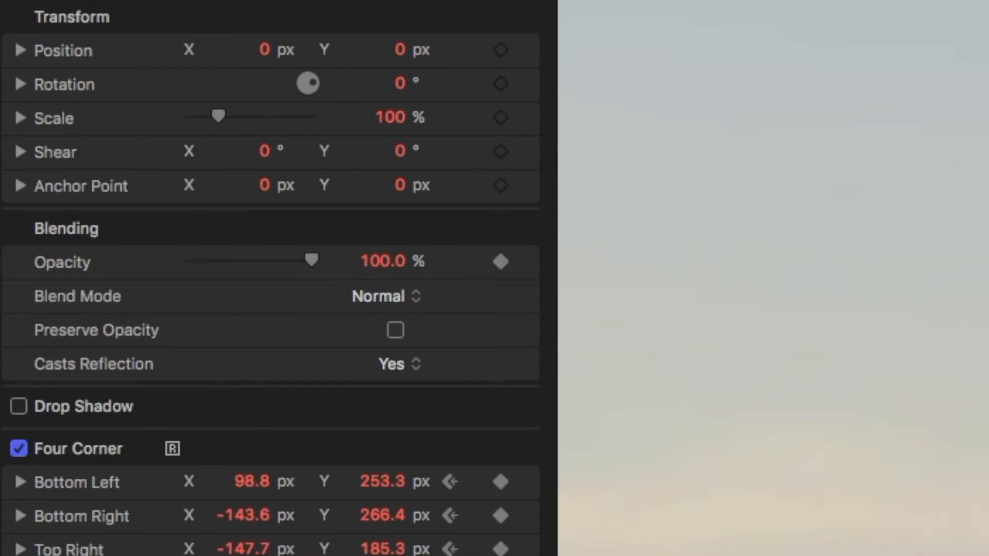
Keyframe the face group's opacity to 0% while the head faces away through 2:18 and back to 100% at 2:19.
{"action": "left_click_drag", "start_coordinate": [492, 426], "coordinate": [505, 425]}
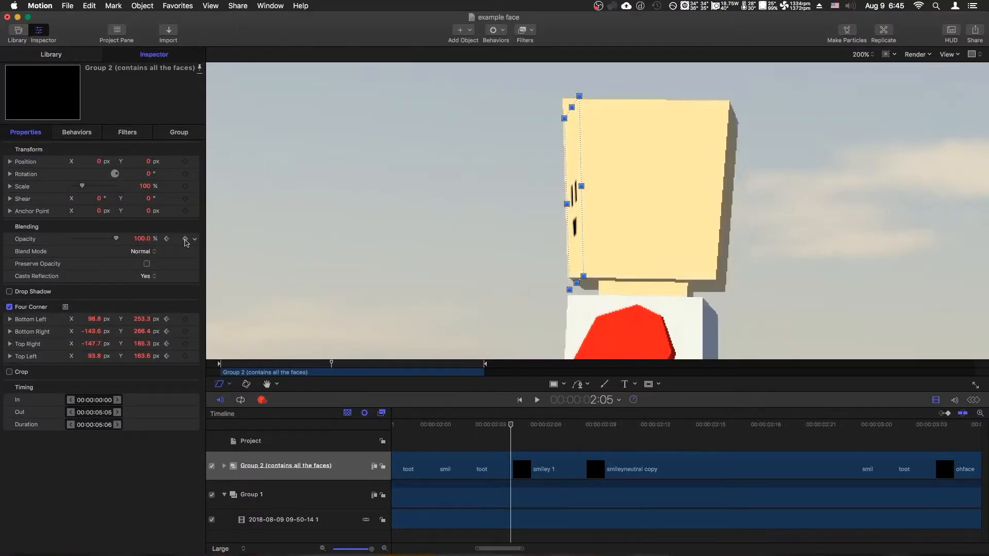
{"action": "left_click_drag", "start_coordinate": [116, 239], "coordinate": [91, 237]}
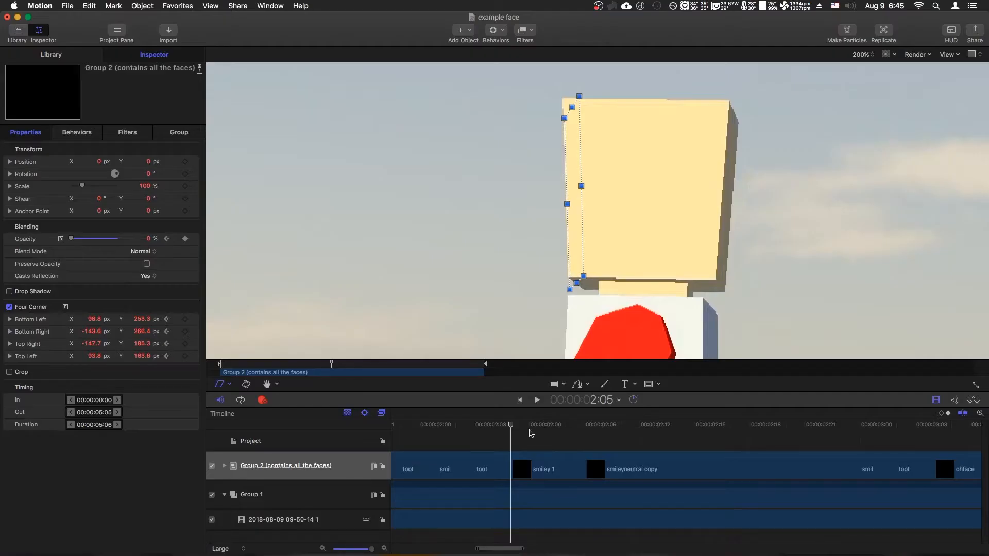
{"action": "left_click_drag", "start_coordinate": [512, 422], "coordinate": [749, 422]}
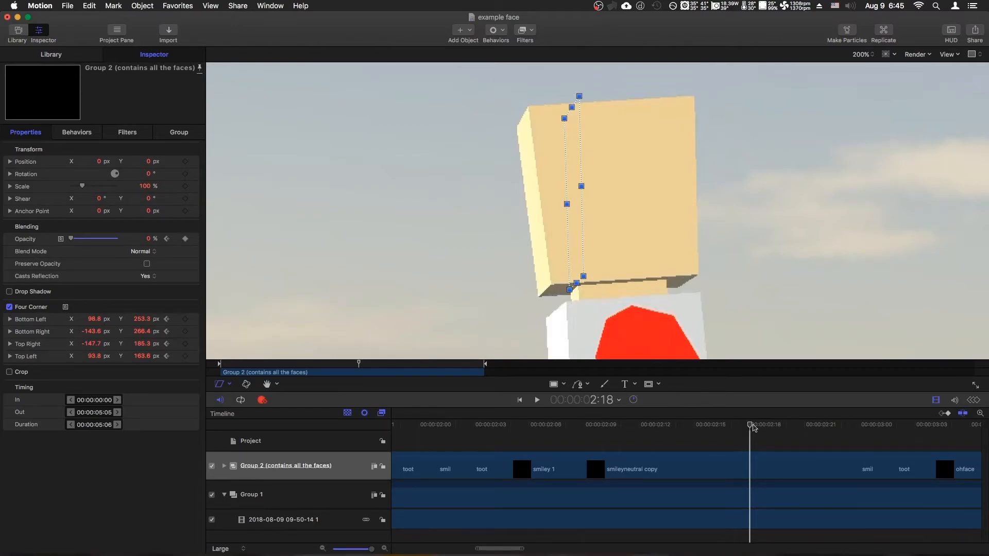
{"action": "key", "text": "Right"}
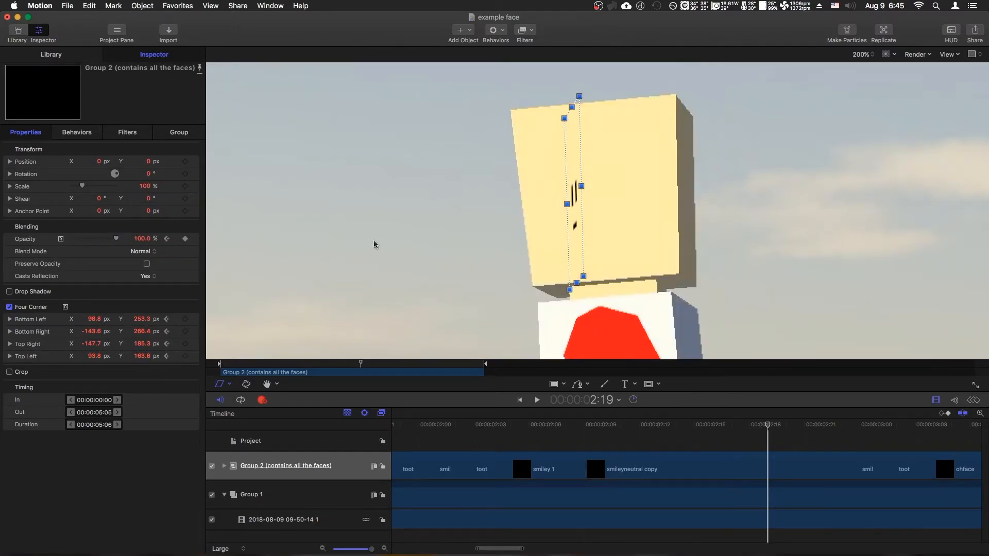
{"action": "key", "text": "space"}
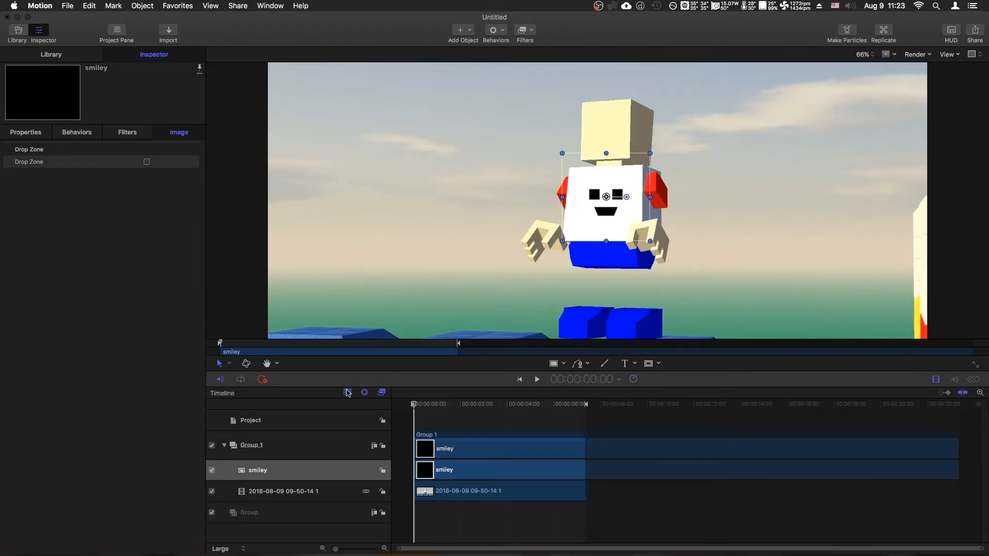
Distort the smiley so its four corners roughly cover the front side of the character's head.
{"action": "left_click", "coordinate": [218, 365]}
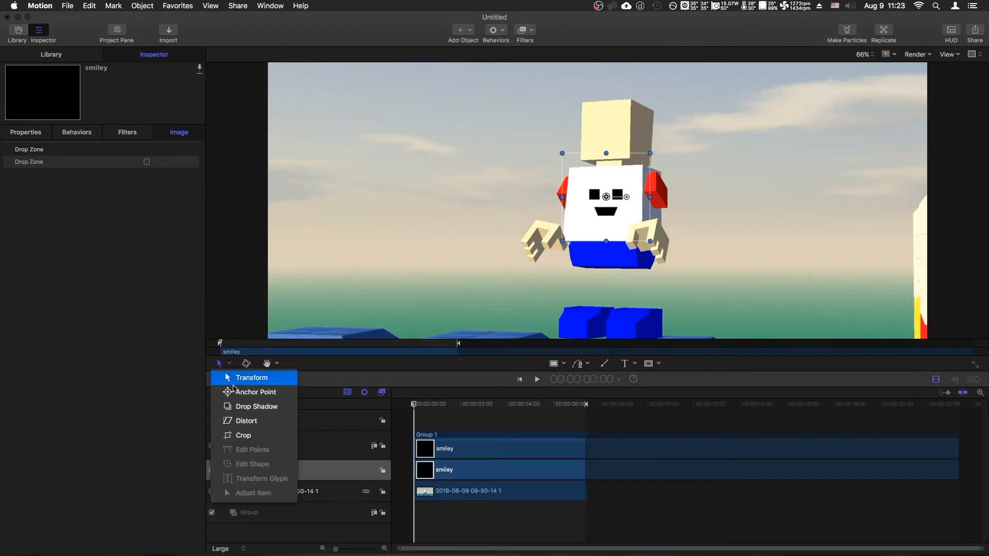
{"action": "left_click", "coordinate": [248, 422]}
{"action": "left_click_drag", "start_coordinate": [562, 153], "coordinate": [578, 105]}
{"action": "left_click_drag", "start_coordinate": [562, 241], "coordinate": [579, 157]}
{"action": "left_click_drag", "start_coordinate": [650, 241], "coordinate": [626, 157]}
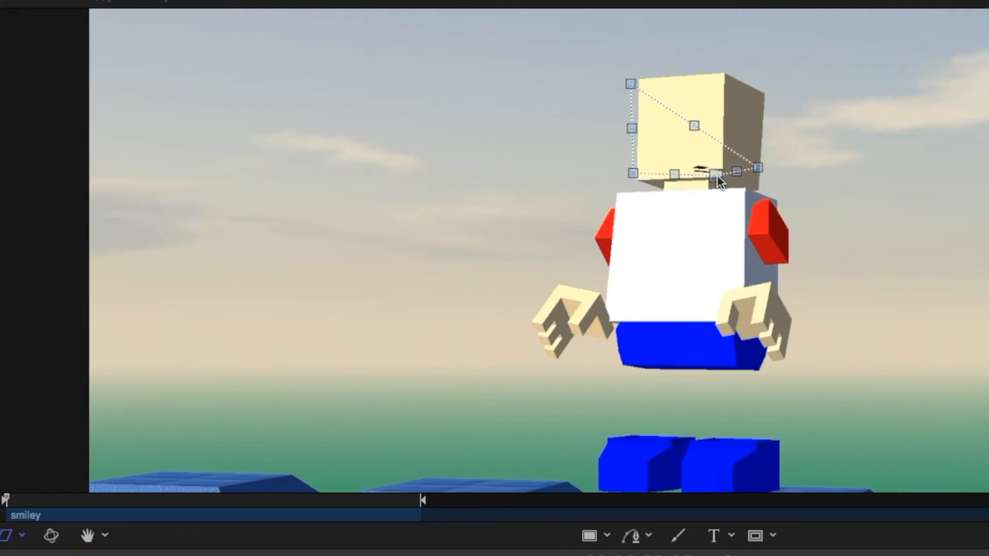
{"action": "left_click_drag", "start_coordinate": [758, 167], "coordinate": [722, 76]}
Refine the smiley's corner placement up close so it sits exactly on the edges of the head's front side.
{"action": "key", "text": "super+equal"}
{"action": "key", "text": "super+equal"}
{"action": "key", "text": "super+equal"}
{"action": "scroll", "coordinate": [727, 73], "scroll_direction": "up", "scroll_amount": 10}
{"action": "left_click_drag", "start_coordinate": [468, 349], "coordinate": [490, 390]}
{"action": "scroll", "coordinate": [490, 390], "scroll_direction": "up", "scroll_amount": 7}
{"action": "left_click_drag", "start_coordinate": [453, 204], "coordinate": [504, 173]}
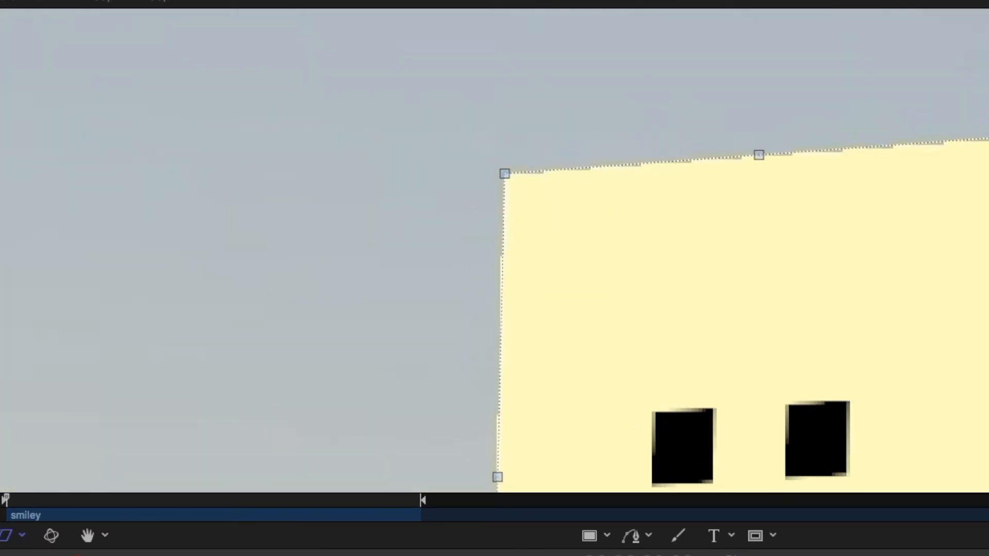
Apply a Match Move behavior to the smiley and analyze the footage's movement with the Four Corners type.
{"action": "key", "text": "super+minus"}
{"action": "key", "text": "super+minus"}
{"action": "key", "text": "super+minus"}
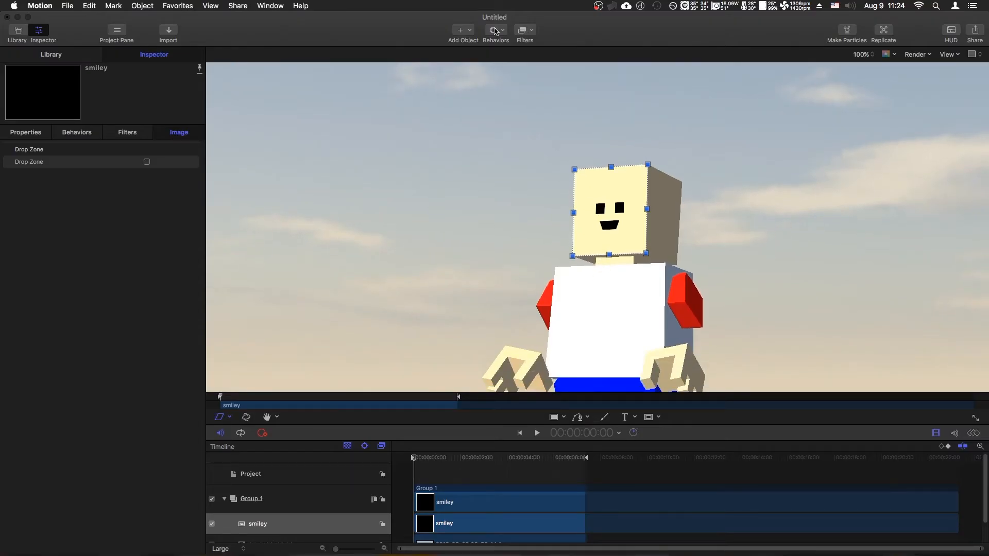
{"action": "left_click", "coordinate": [495, 31]}
{"action": "mouse_move", "coordinate": [521, 74]}
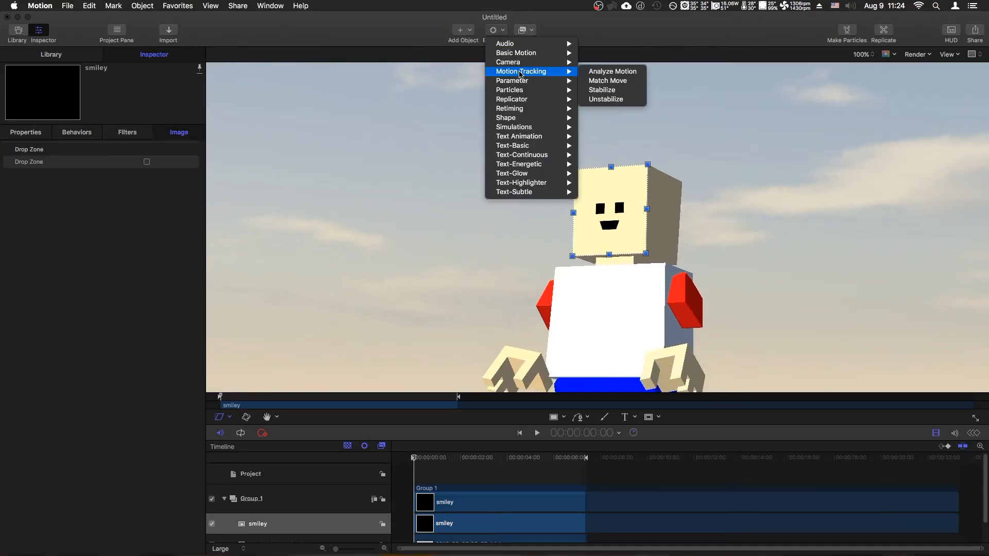
{"action": "left_click", "coordinate": [613, 81]}
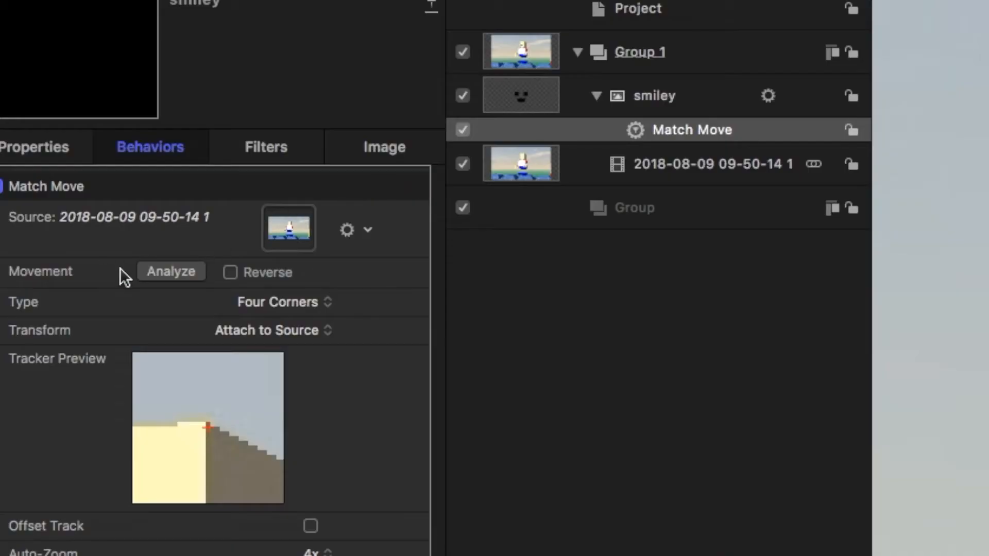
{"action": "left_click", "coordinate": [172, 271]}
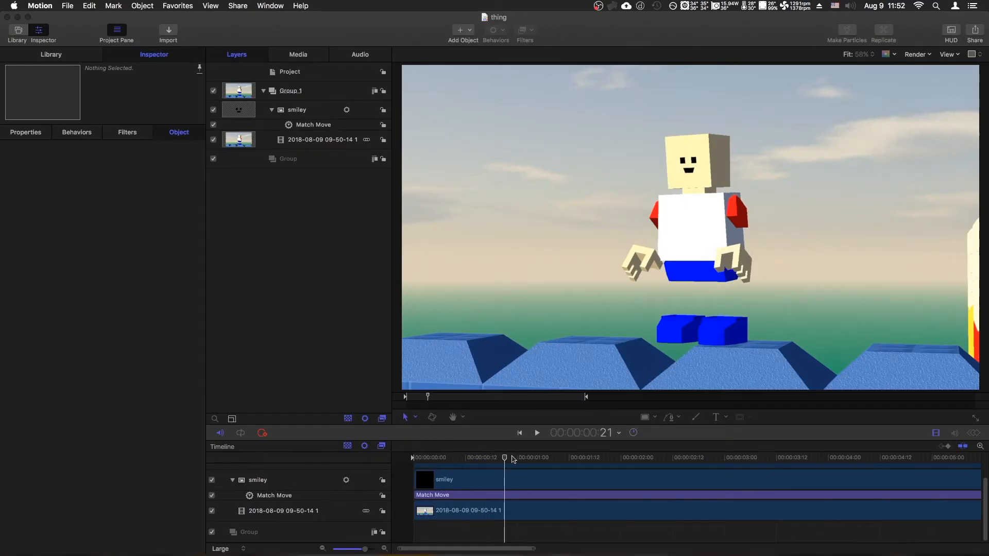
{"action": "left_click_drag", "start_coordinate": [482, 459], "coordinate": [413, 459]}
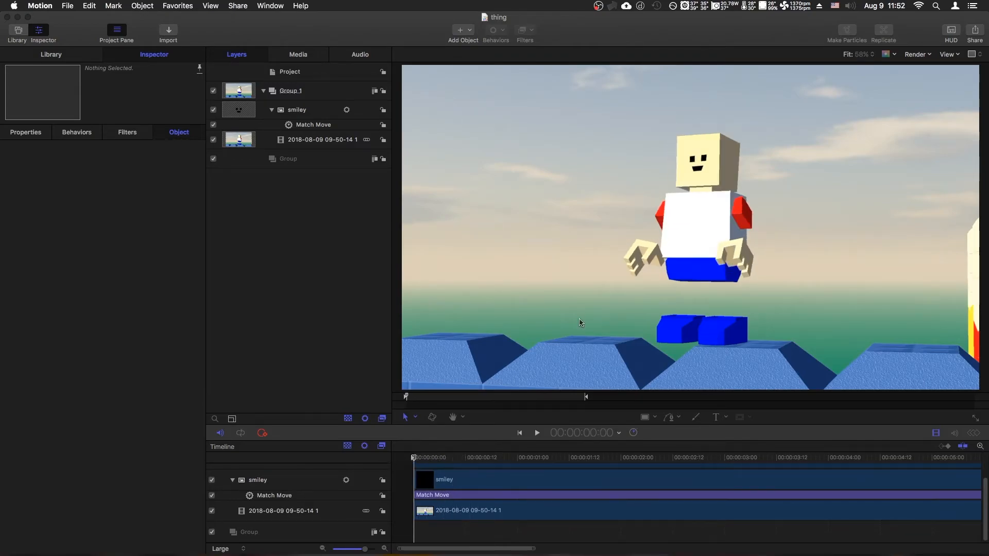
Inspect up close how the tracked smiley follows the head over the first frames.
{"action": "key", "text": "super+="}
{"action": "scroll", "coordinate": [716, 144], "scroll_direction": "up", "scroll_amount": 8}
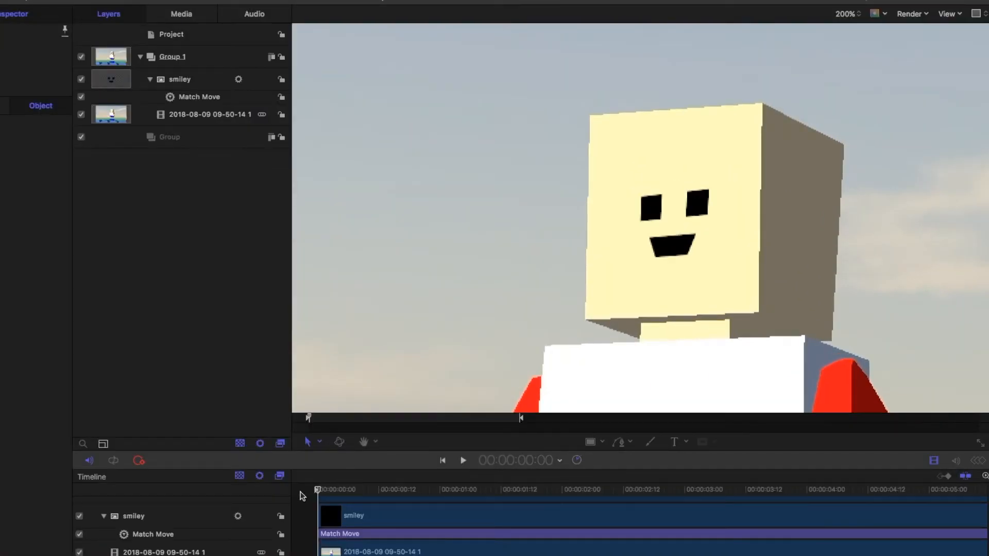
{"action": "left_click_drag", "start_coordinate": [414, 457], "coordinate": [466, 462]}
{"action": "left_click_drag", "start_coordinate": [379, 496], "coordinate": [294, 496]}
Use Distort to realign the tracked smiley's two bottom corners and top right corner with the head's front side.
{"action": "left_click", "coordinate": [312, 444]}
{"action": "left_click", "coordinate": [331, 506]}
{"action": "left_click", "coordinate": [637, 116]}
{"action": "left_click_drag", "start_coordinate": [589, 320], "coordinate": [585, 320]}
{"action": "left_click_drag", "start_coordinate": [758, 311], "coordinate": [758, 314]}
{"action": "left_click_drag", "start_coordinate": [777, 87], "coordinate": [760, 104]}
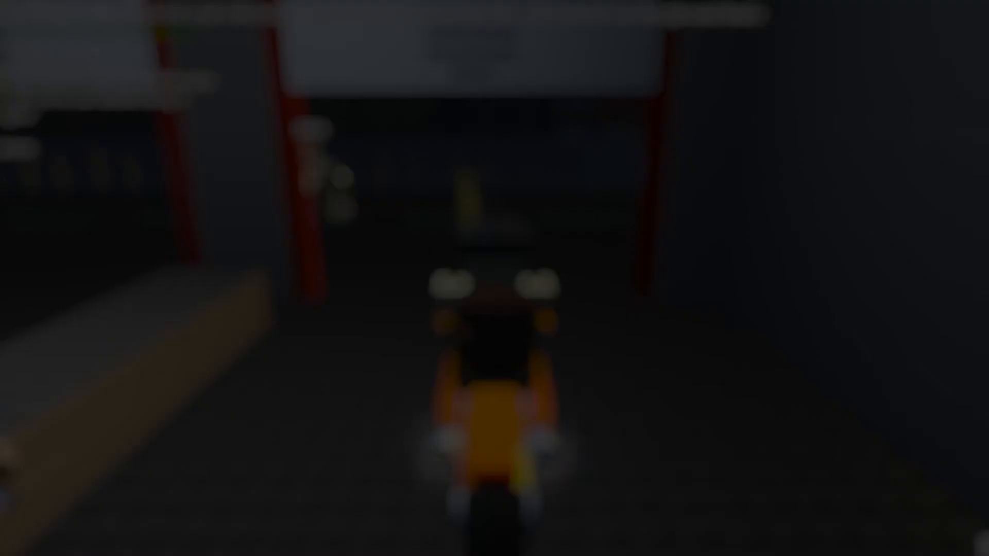